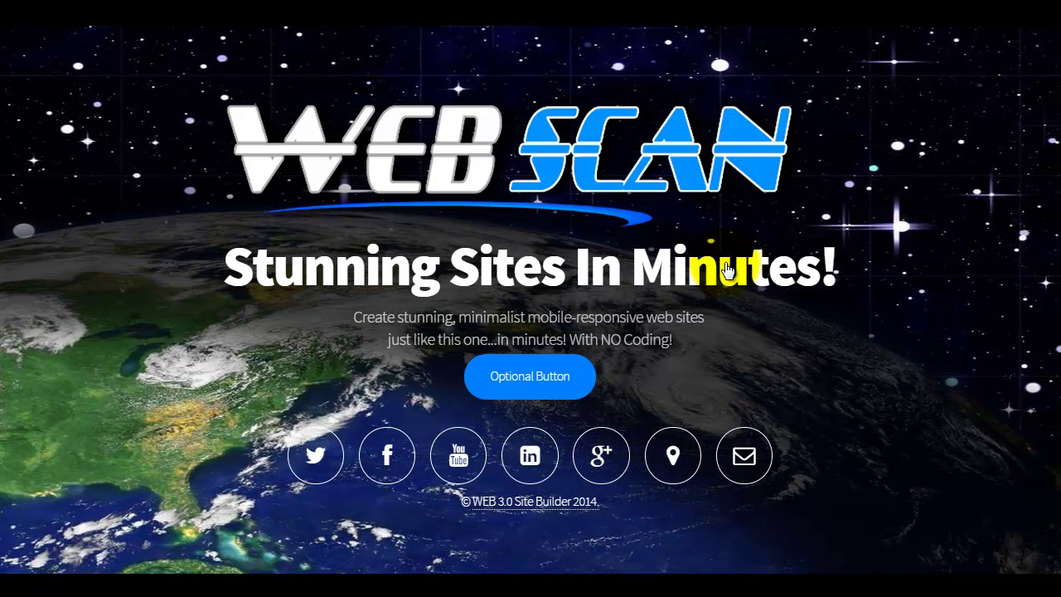
Step: Launch WEBSCAN SITE BUILDER from the WEB 3.0 WebScan launcher menu
click(571, 375)
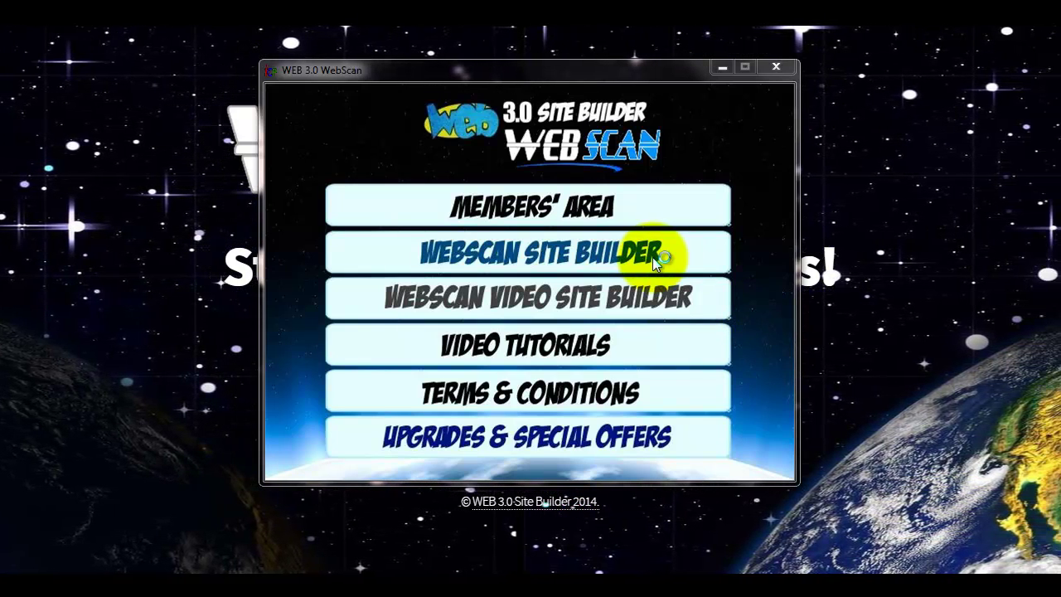
click(639, 259)
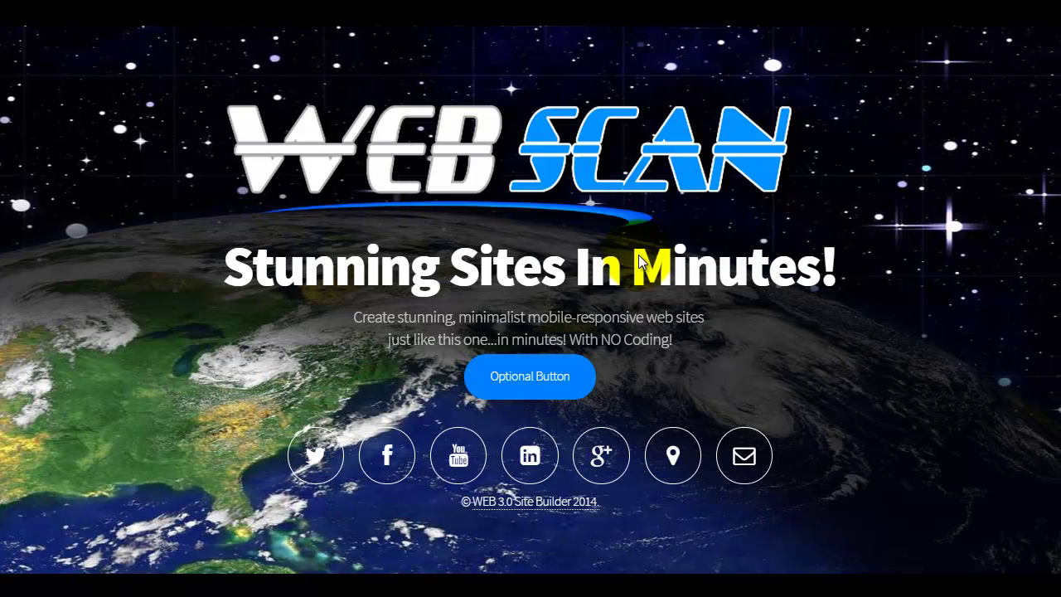
Step: Bring the Site Builder forward, close the intro dialog and focus the business-name field
click(639, 259)
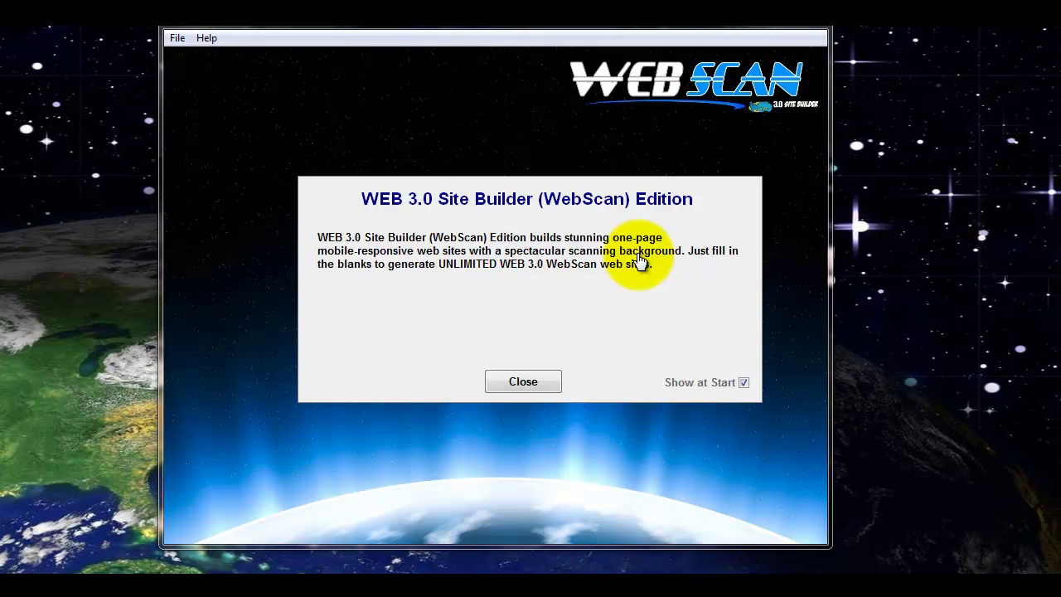
click(523, 382)
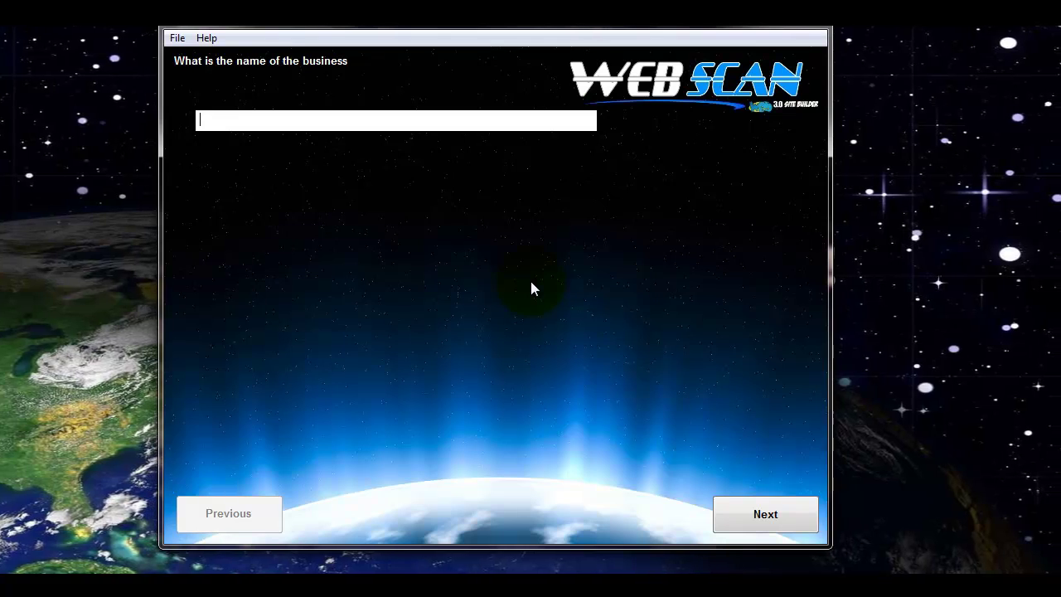
click(331, 121)
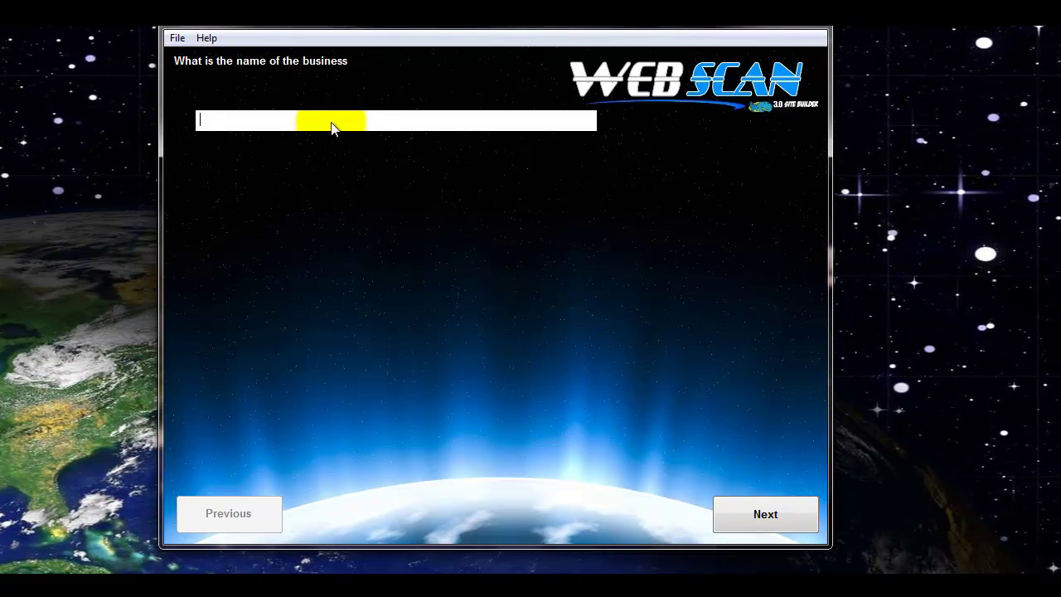
Step: Load the saved .sav WebScan project so the business name reads 'WEB 3.0 Site Builder'
click(183, 36)
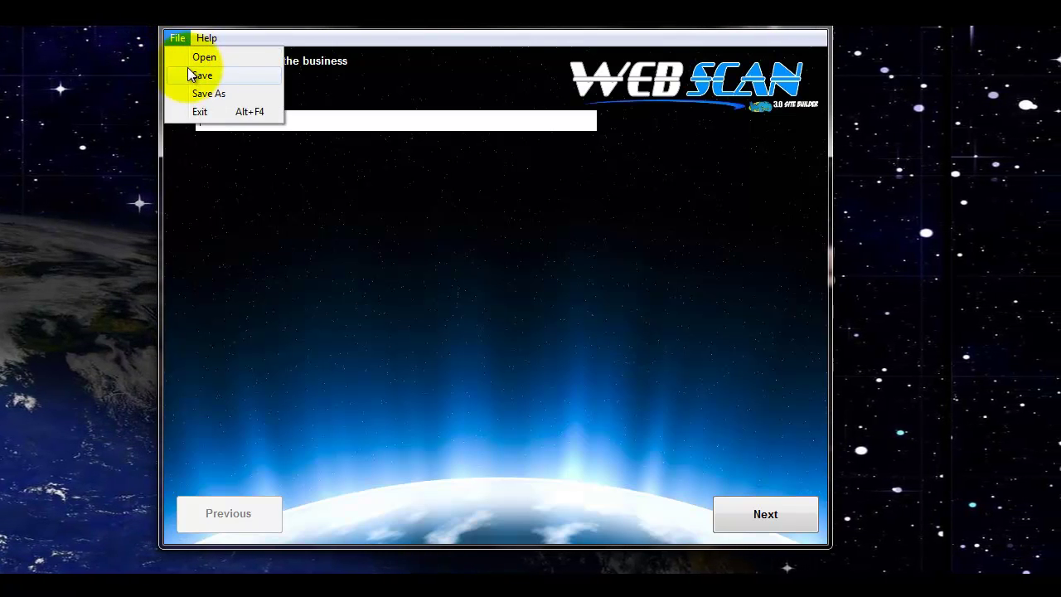
click(189, 56)
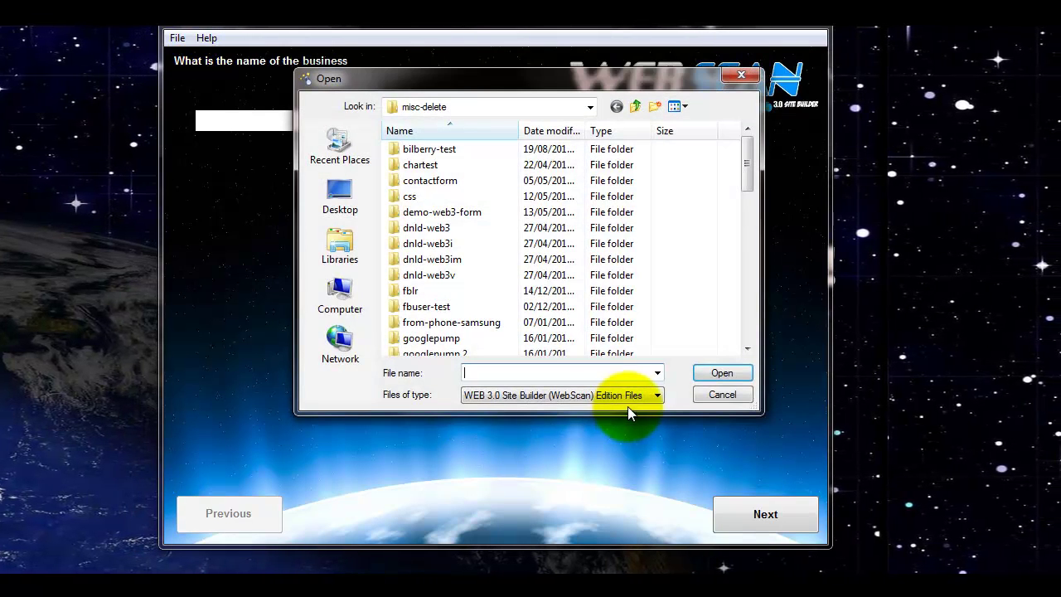
drag(747, 163, 746, 315)
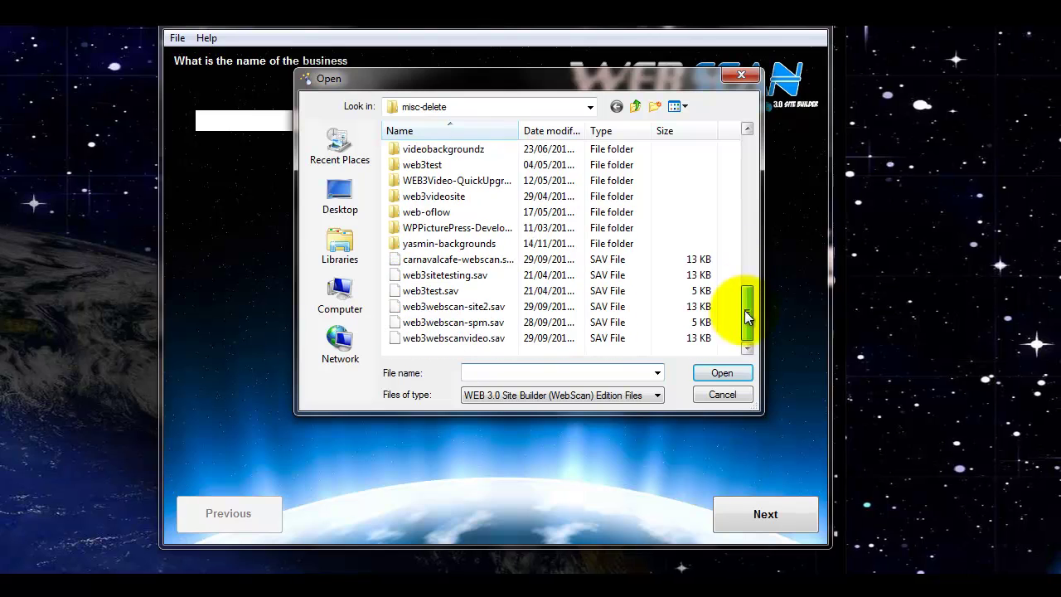
double_click(514, 328)
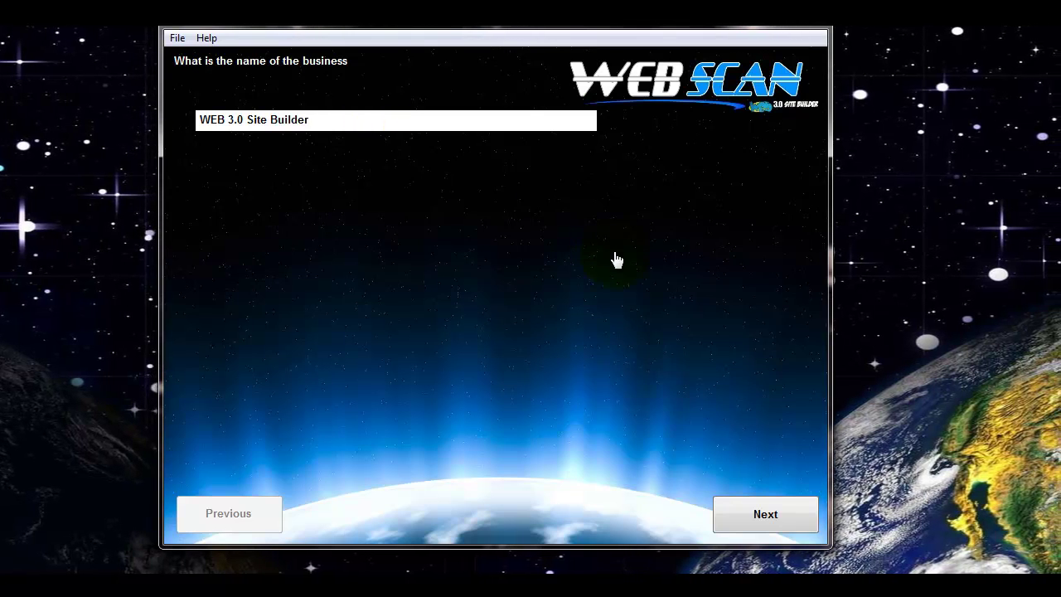
Step: Accept the prefilled business name, site URL, en language code and left-to-right direction
click(780, 513)
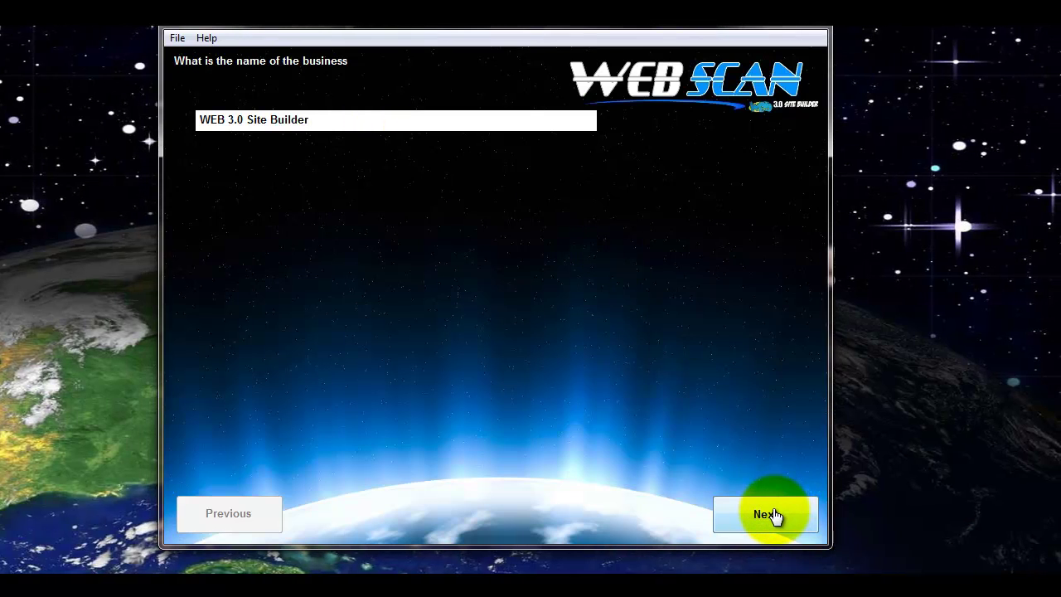
click(771, 513)
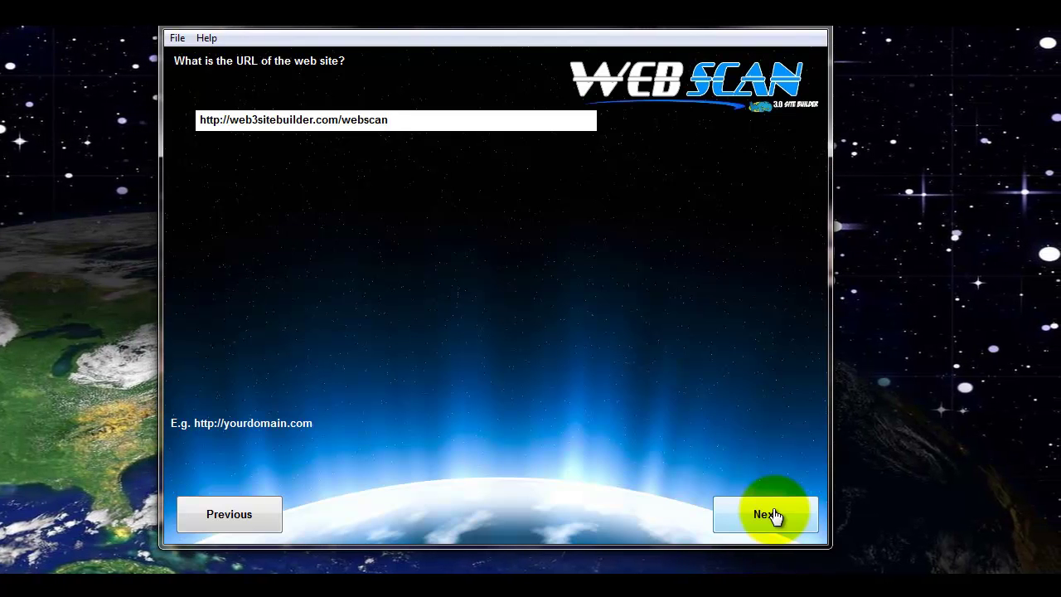
click(771, 516)
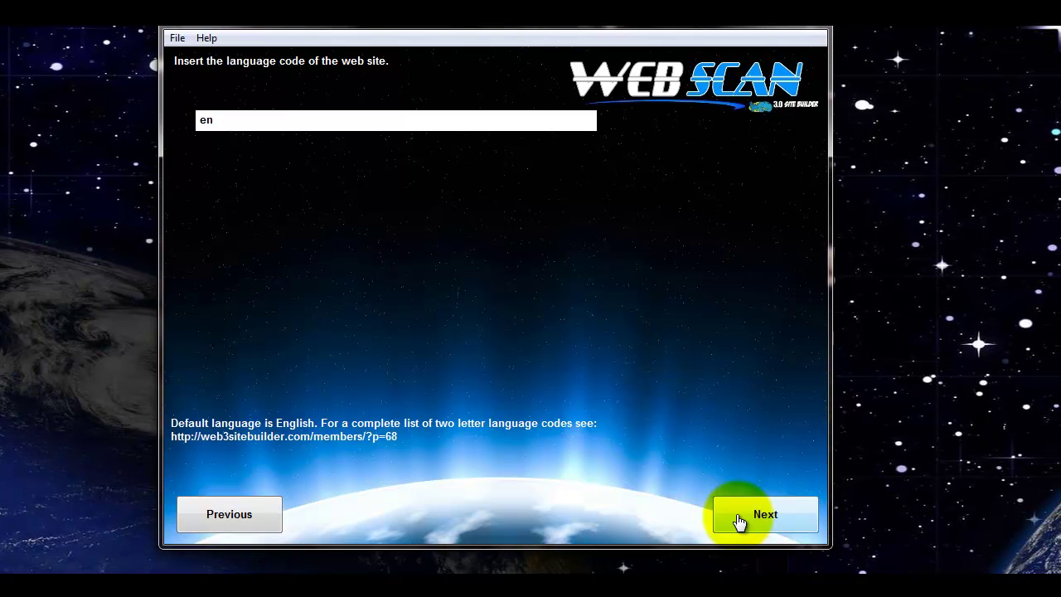
click(739, 521)
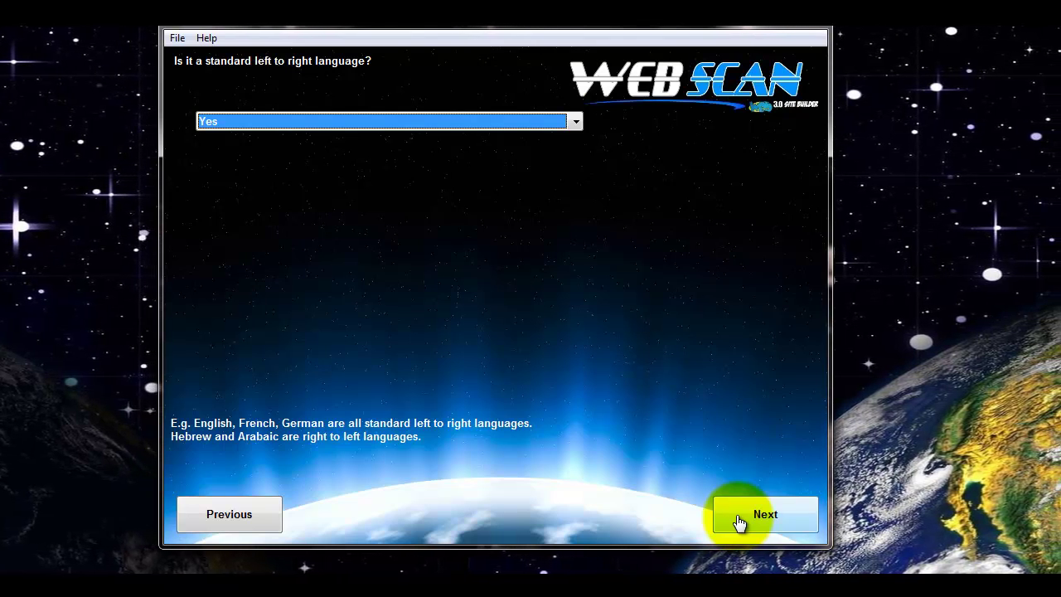
click(739, 520)
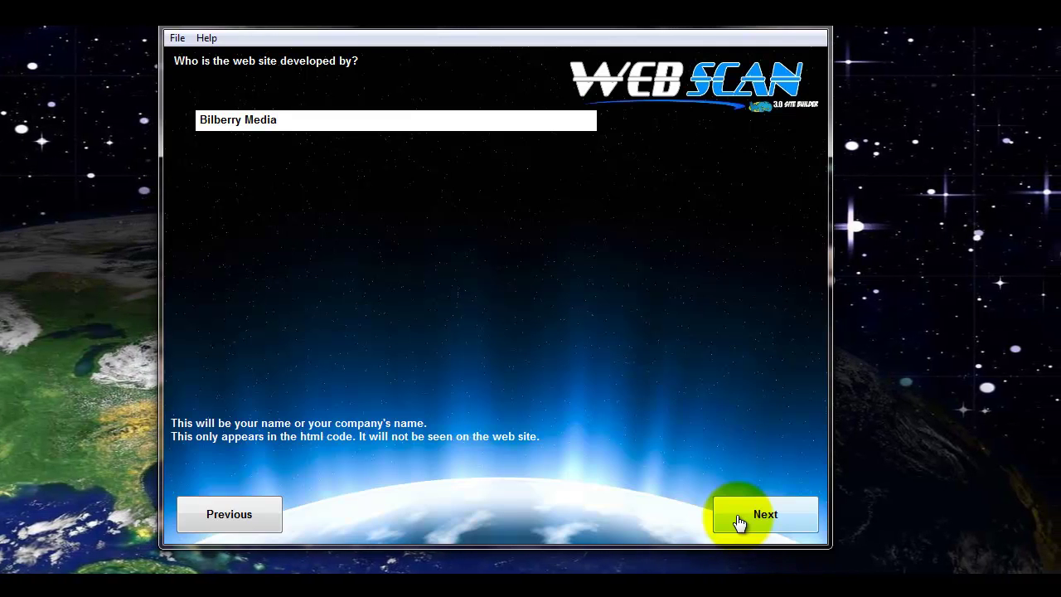
Step: Accept the prefilled developer name, site title, description and keywords
click(741, 523)
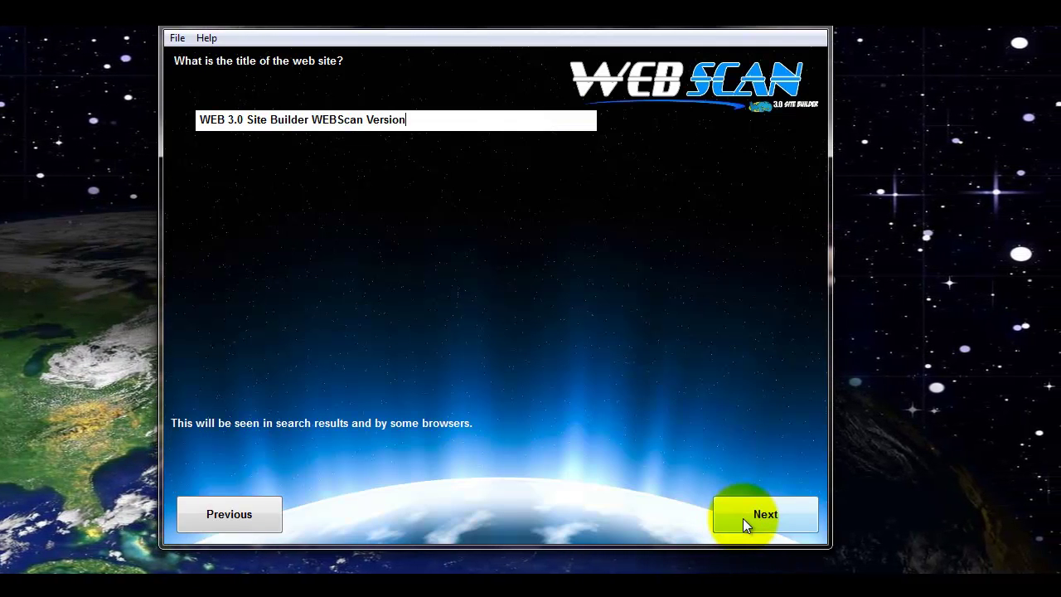
click(743, 523)
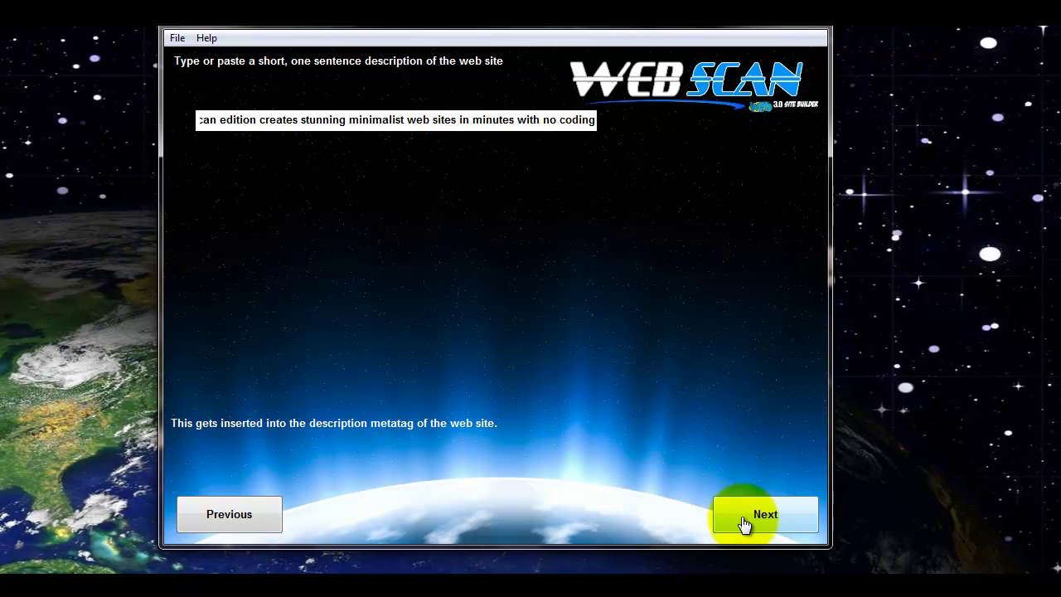
click(743, 523)
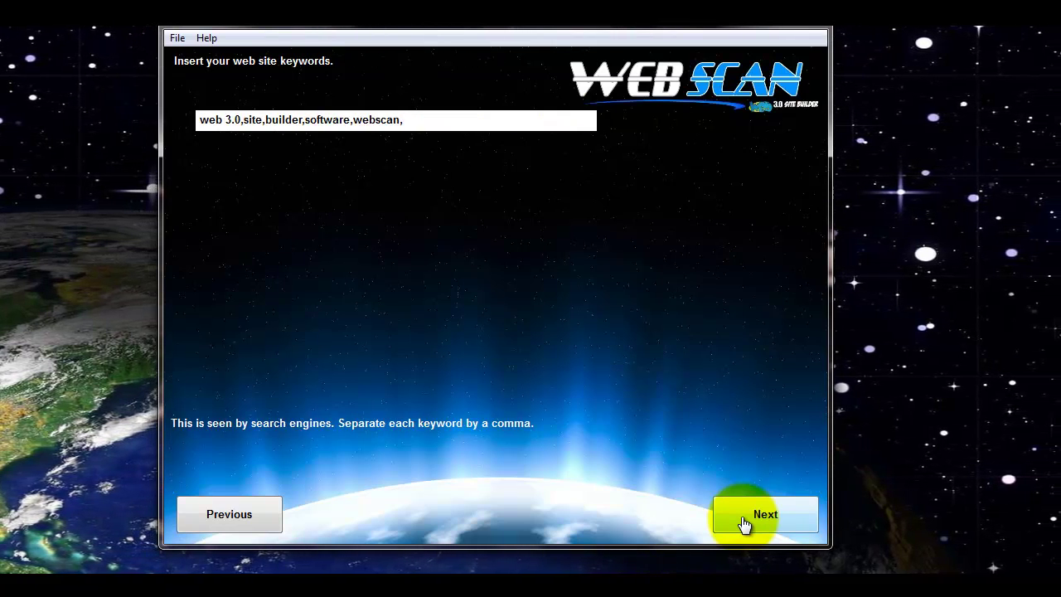
click(743, 523)
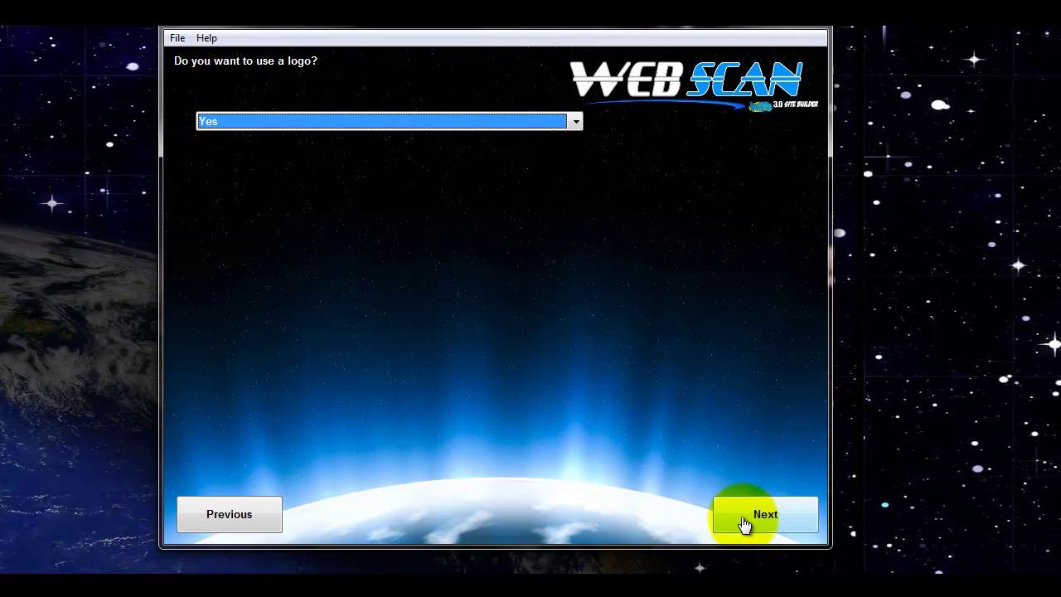
Step: Keep the logo, its URL, and the 'Stunning Sites In Minutes!' heading and sub-heading
click(743, 524)
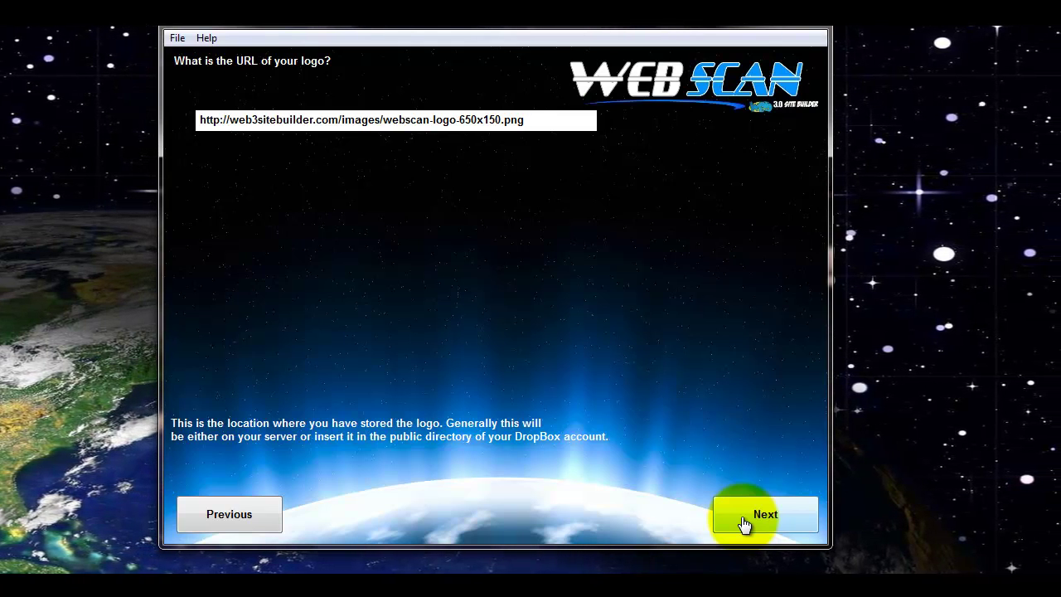
click(743, 522)
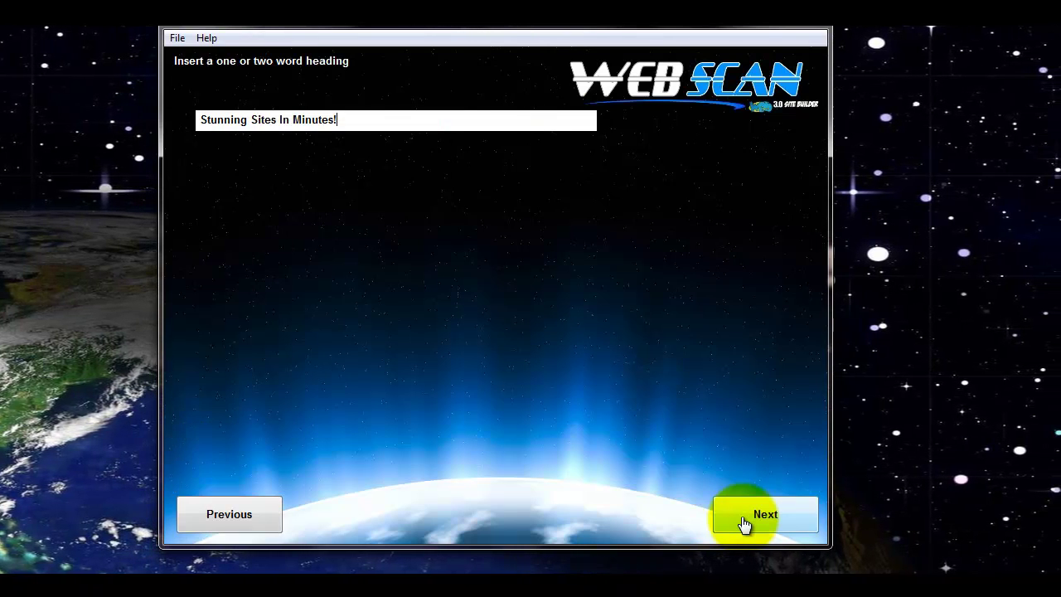
click(743, 522)
click(744, 522)
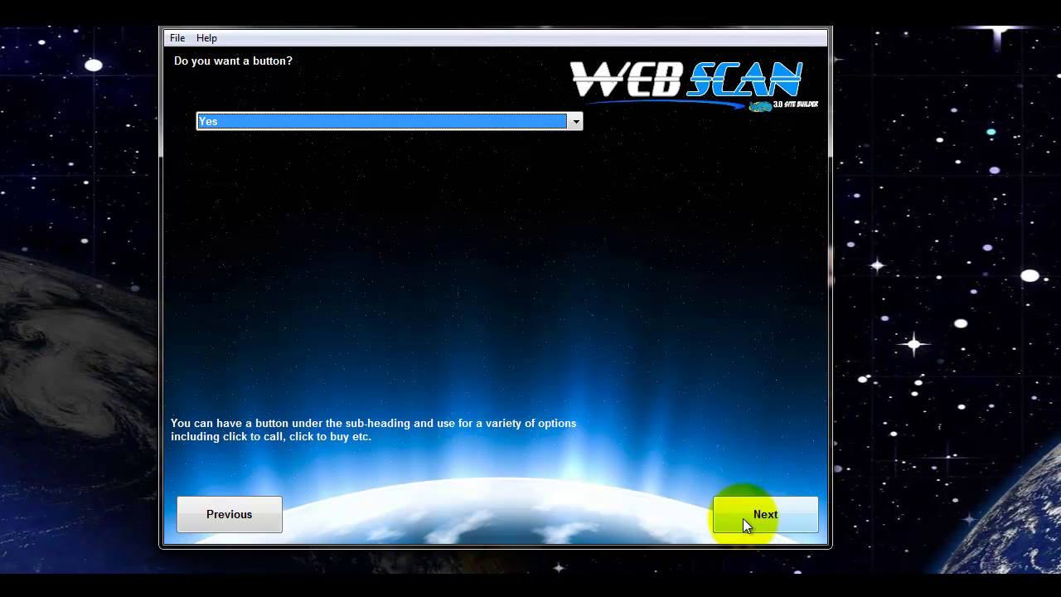
Step: Add a button coloured blue #0080FF with a #56CCF3 hover colour
click(743, 522)
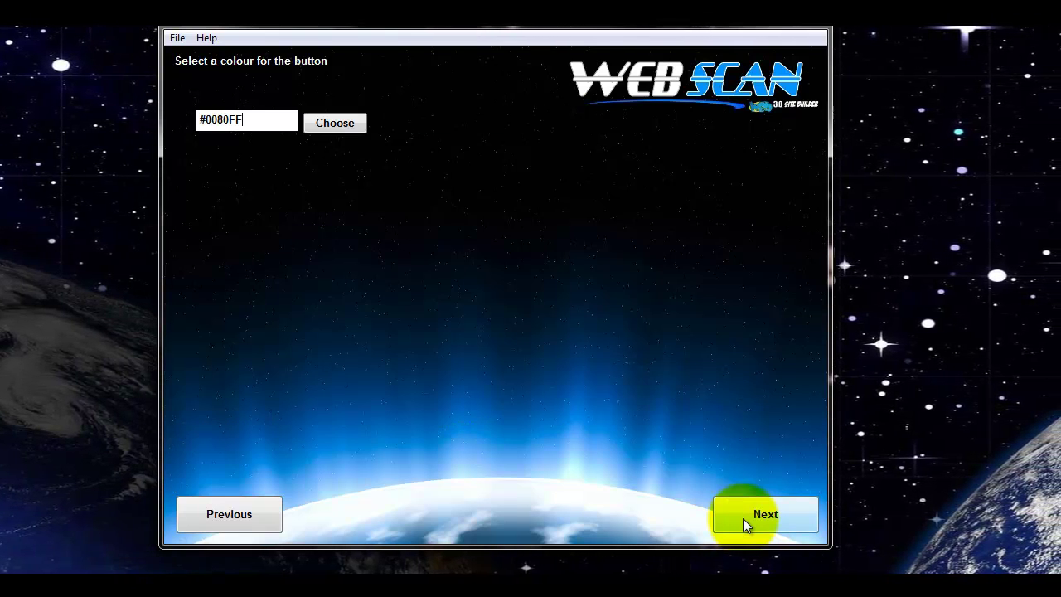
click(335, 123)
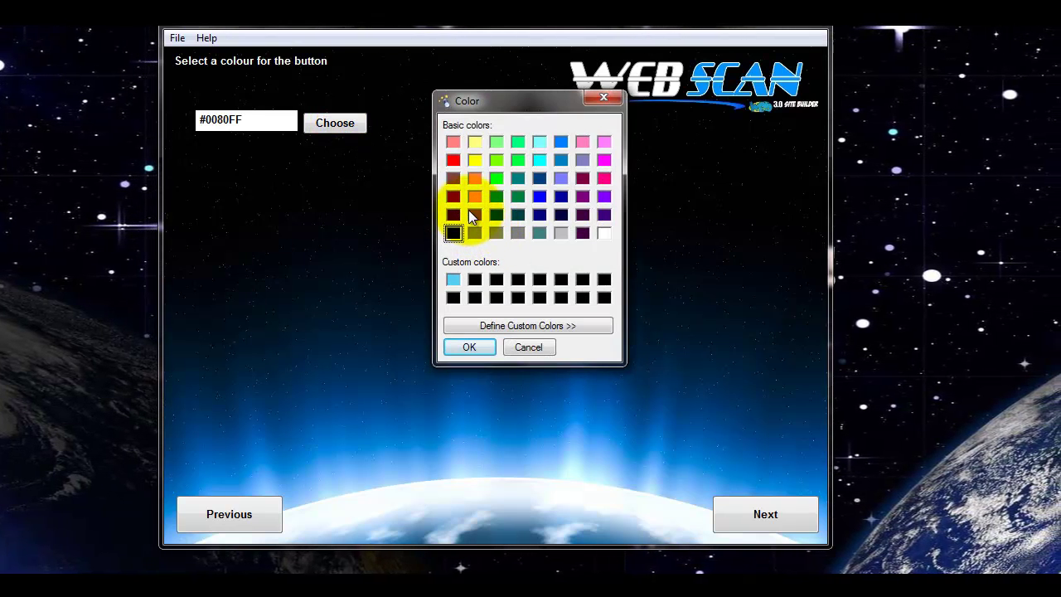
click(560, 141)
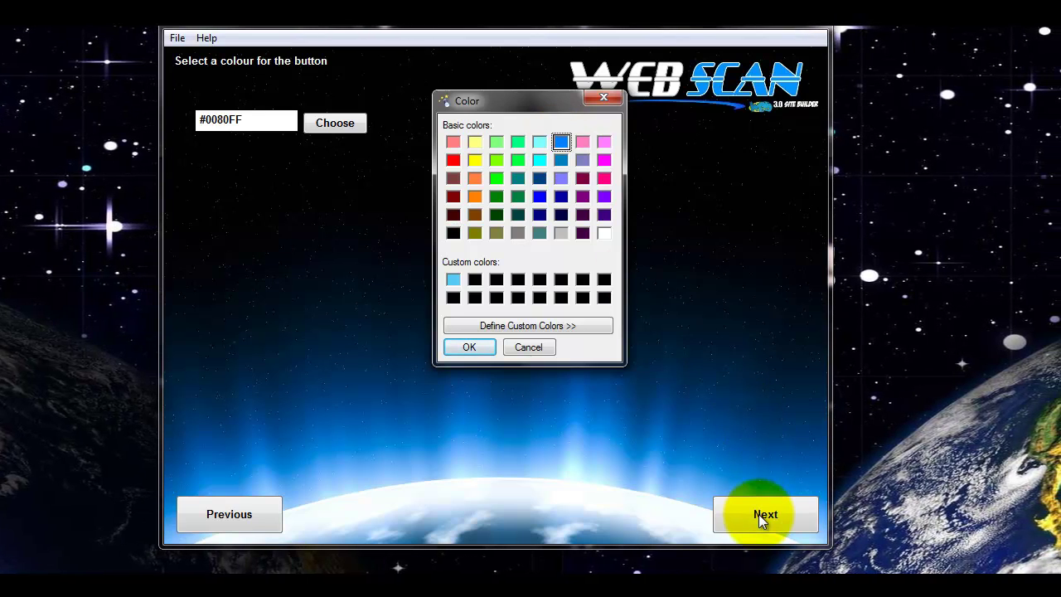
click(468, 346)
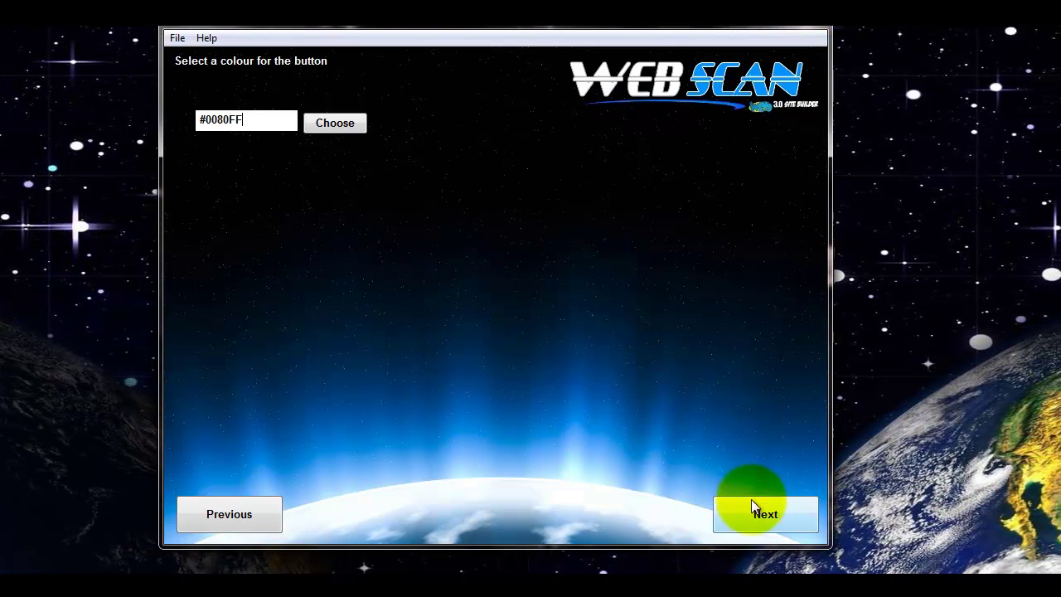
click(766, 514)
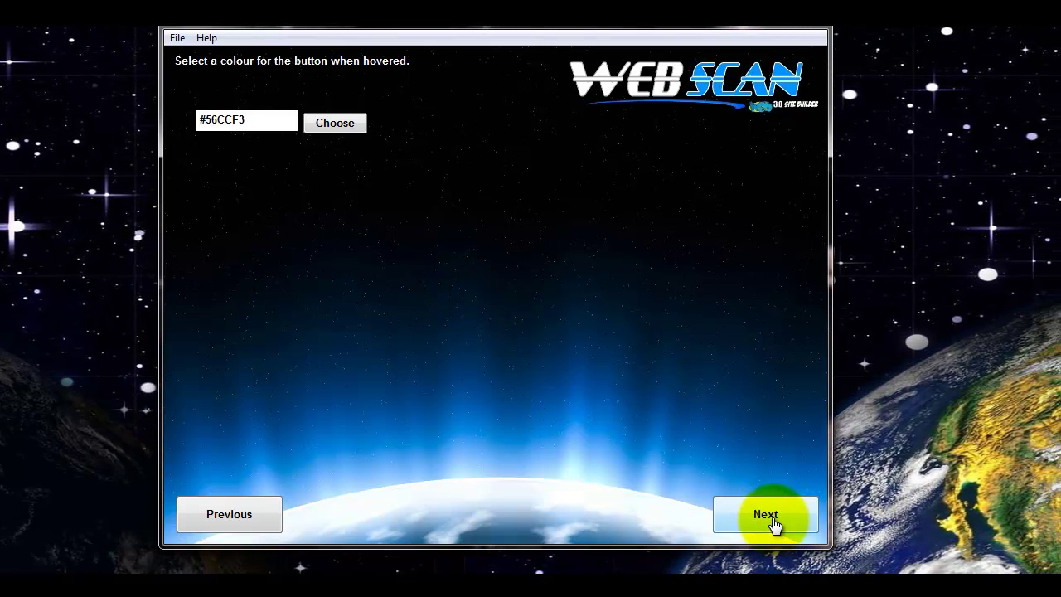
click(774, 520)
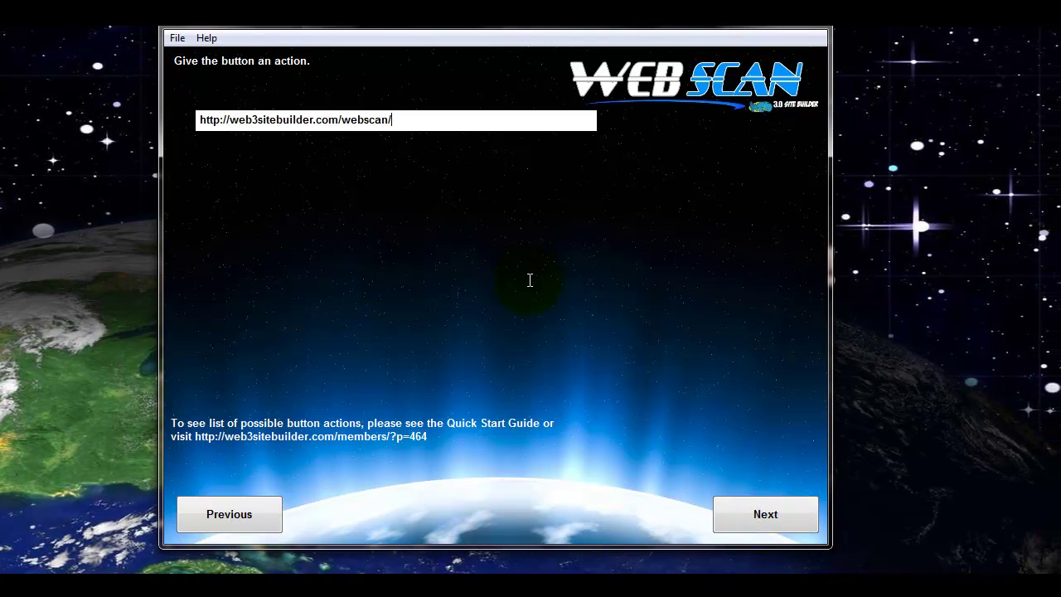
click(425, 128)
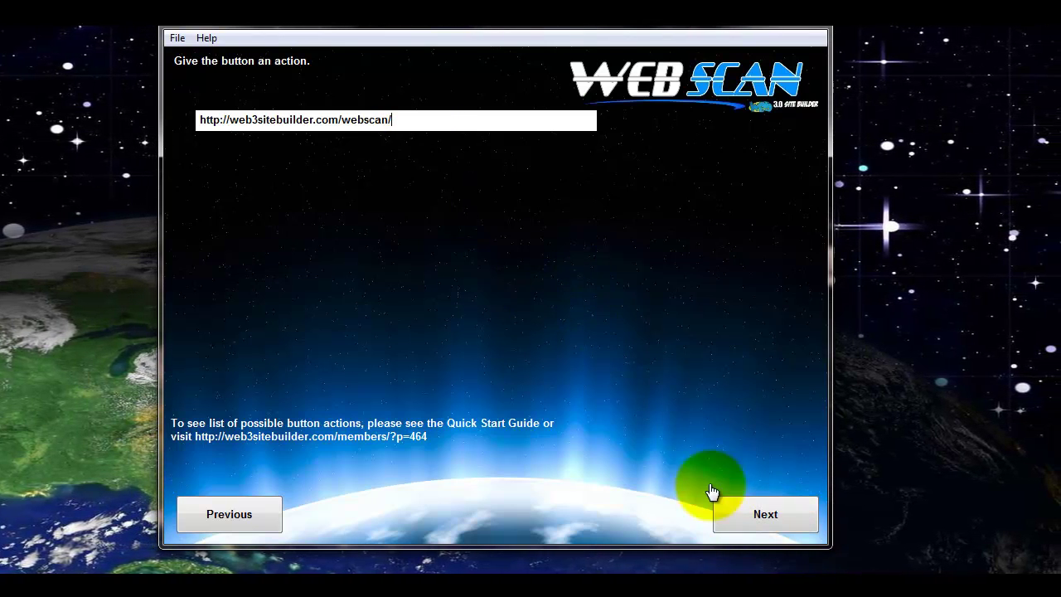
click(748, 517)
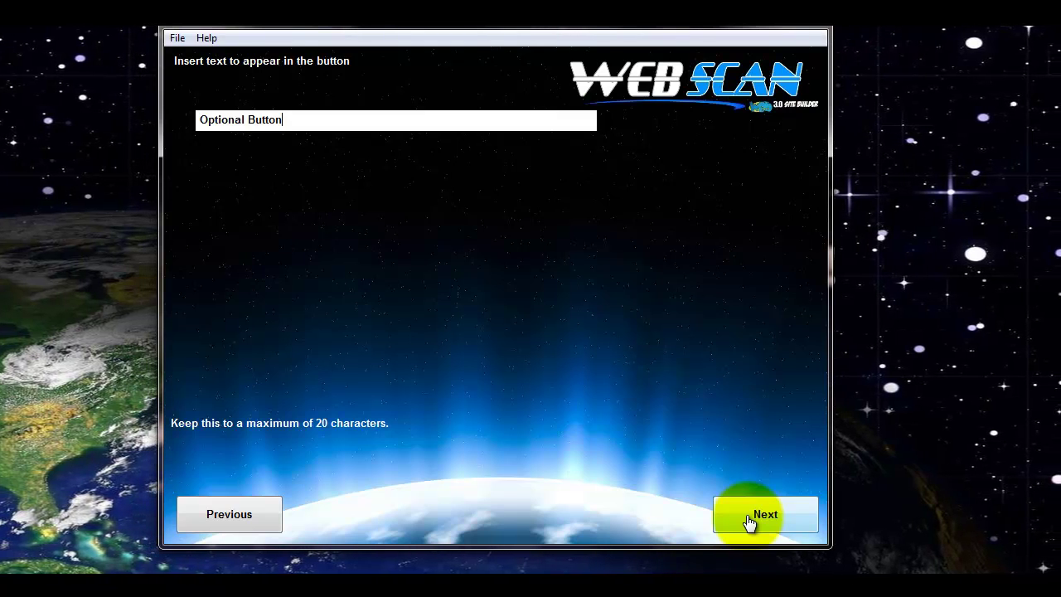
click(749, 520)
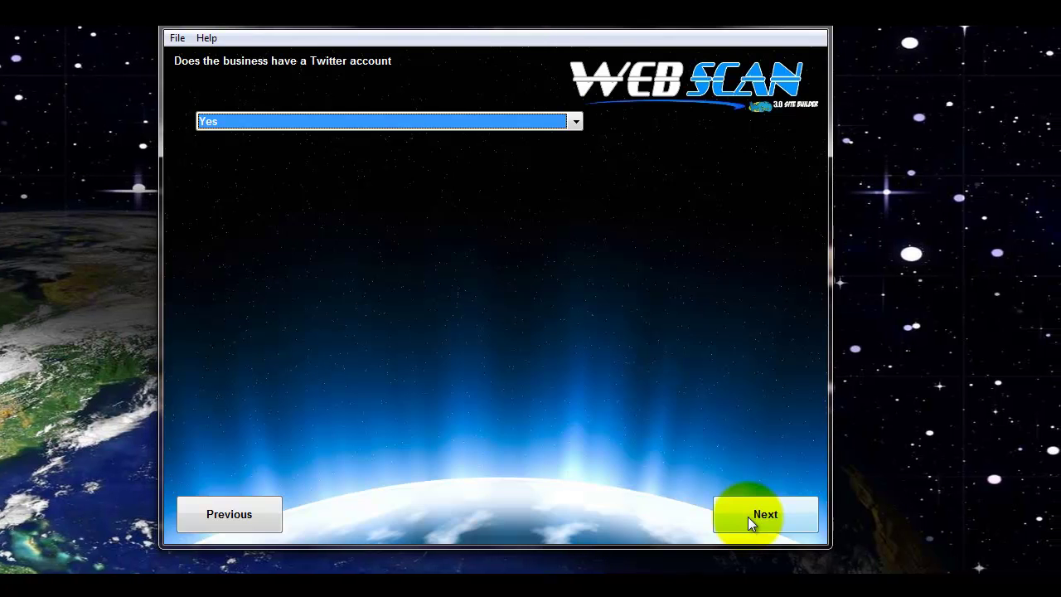
Step: Answer Yes for Twitter and Facebook and save their profile addresses
click(749, 521)
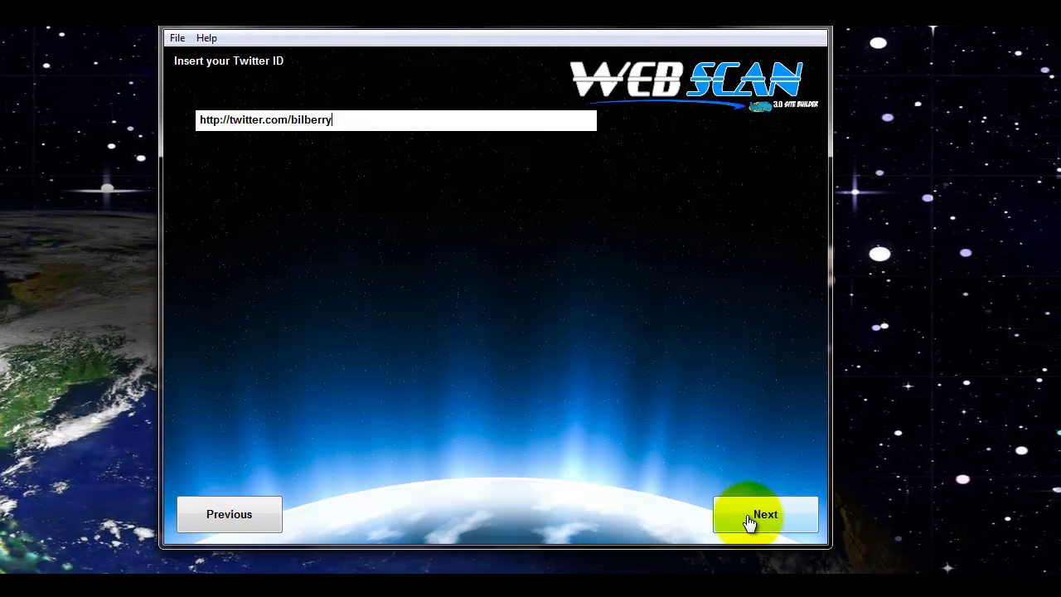
click(749, 520)
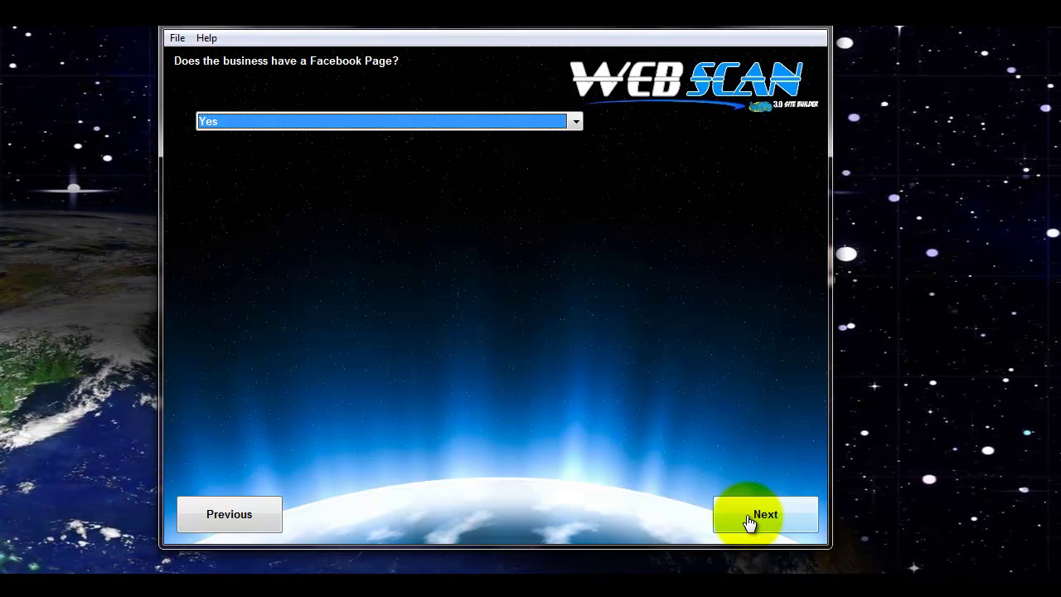
click(749, 521)
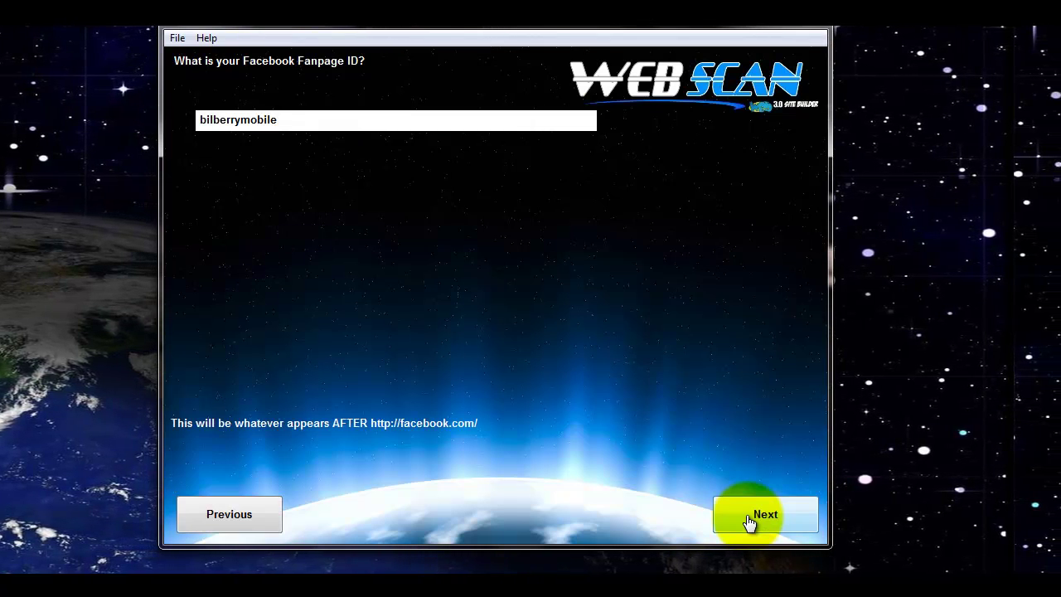
click(750, 520)
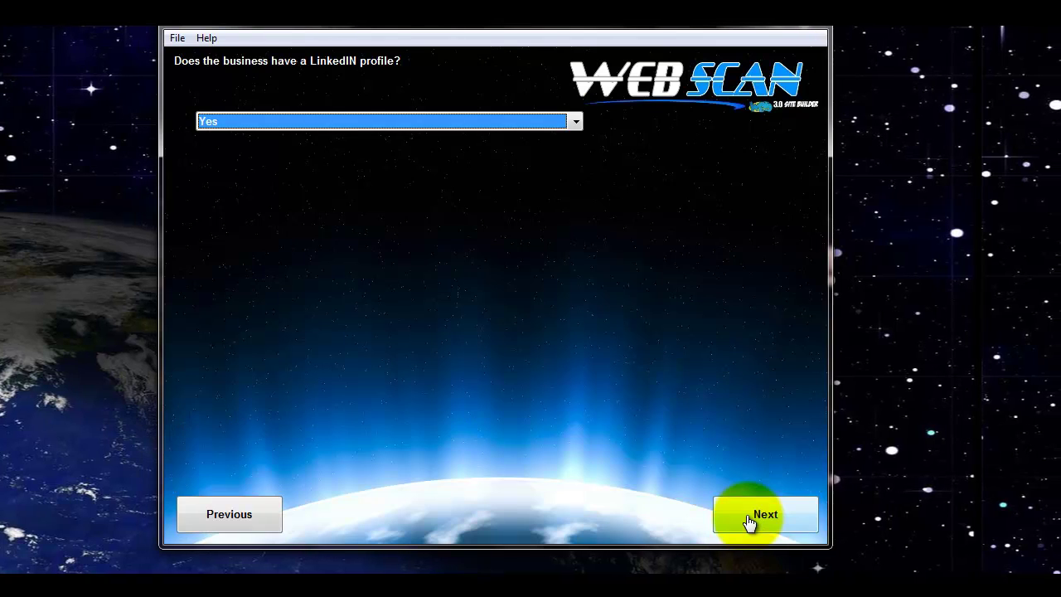
Step: Answer Yes for LinkedIn and Google Plus, save the Google Plus URL, and request a map link
click(749, 521)
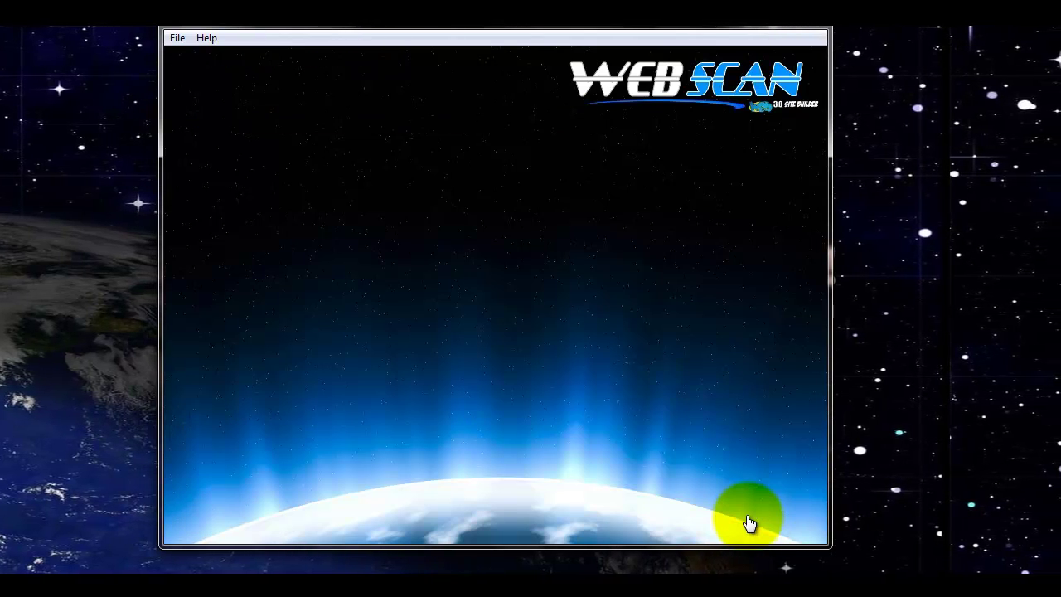
click(750, 520)
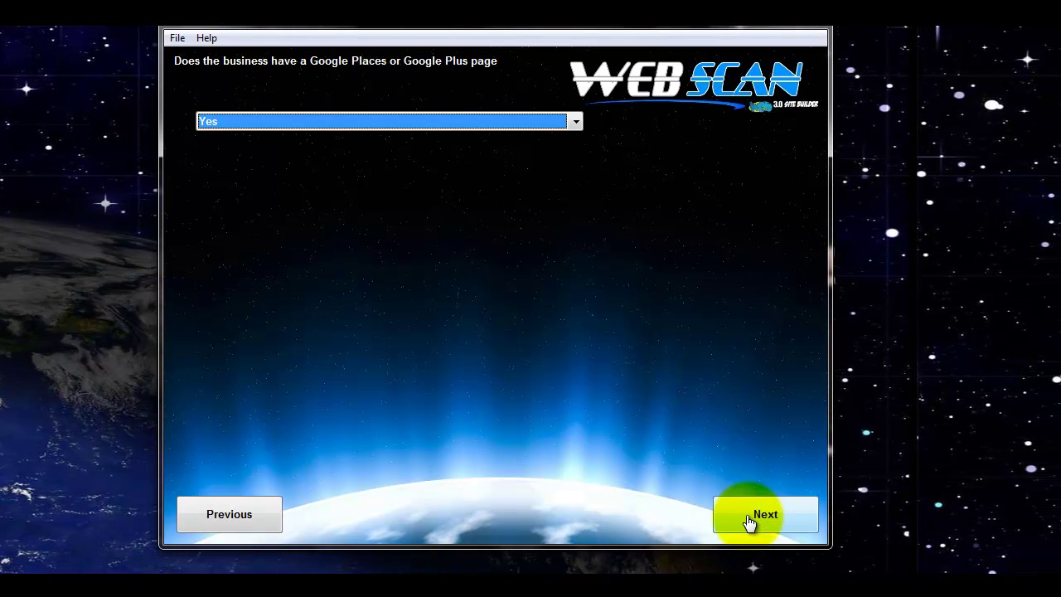
click(750, 521)
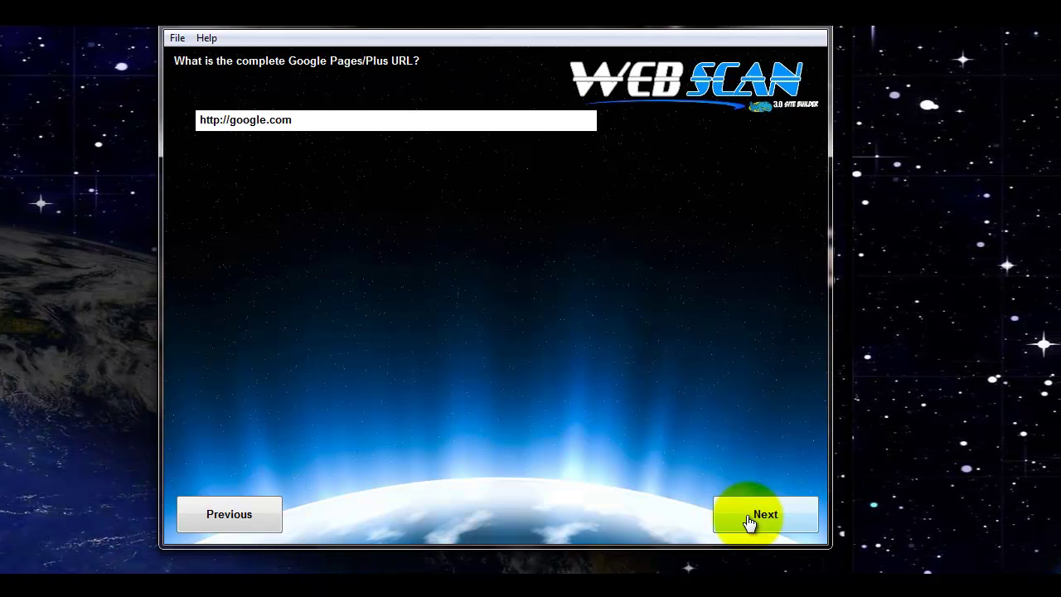
click(749, 520)
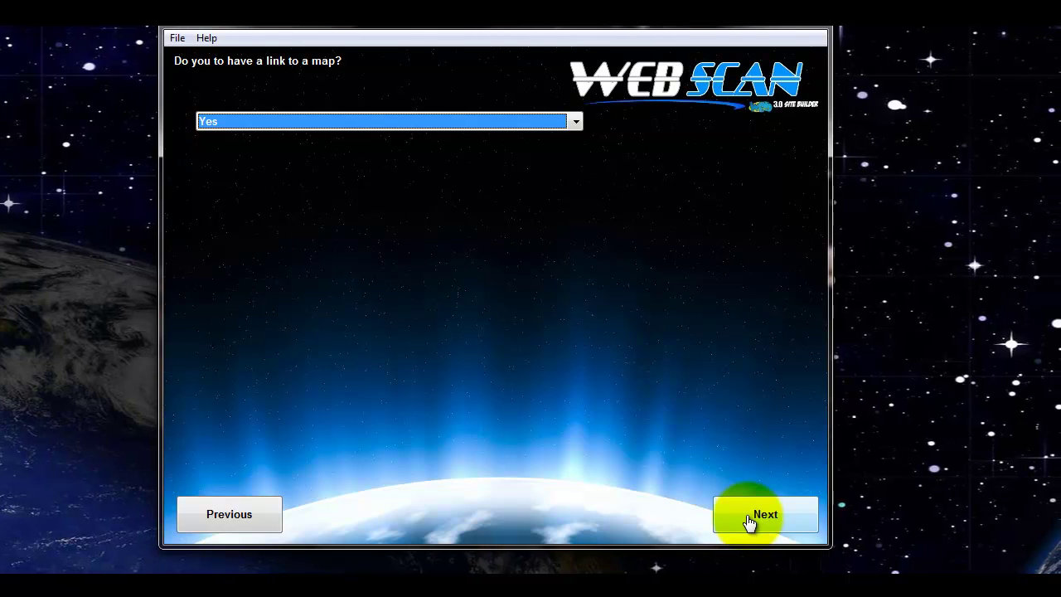
click(749, 521)
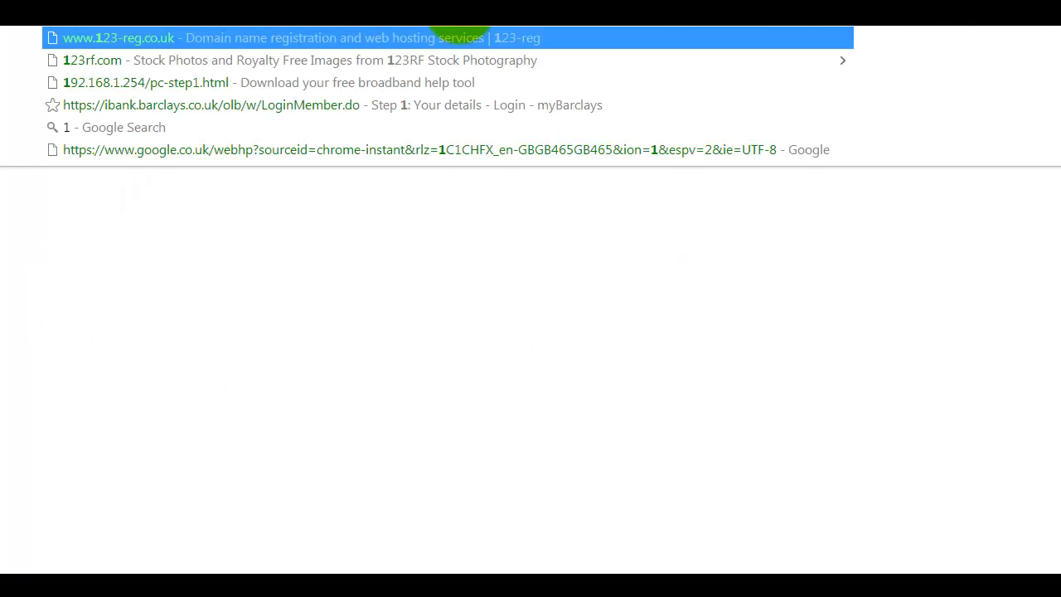
Step: Search Google Maps for the business's street address and copy the map page link
text(cold)
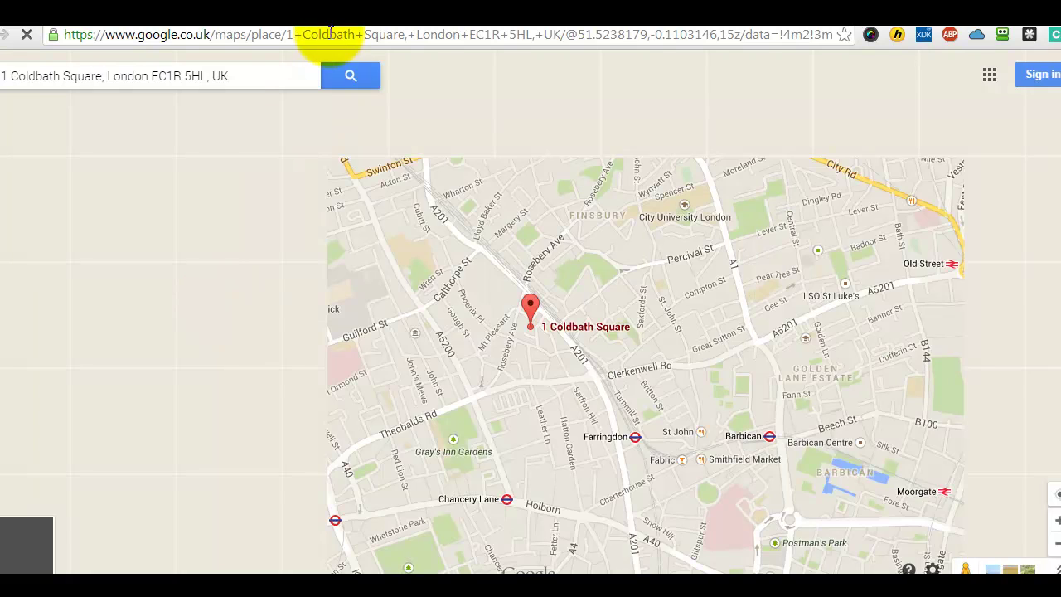
click(331, 33)
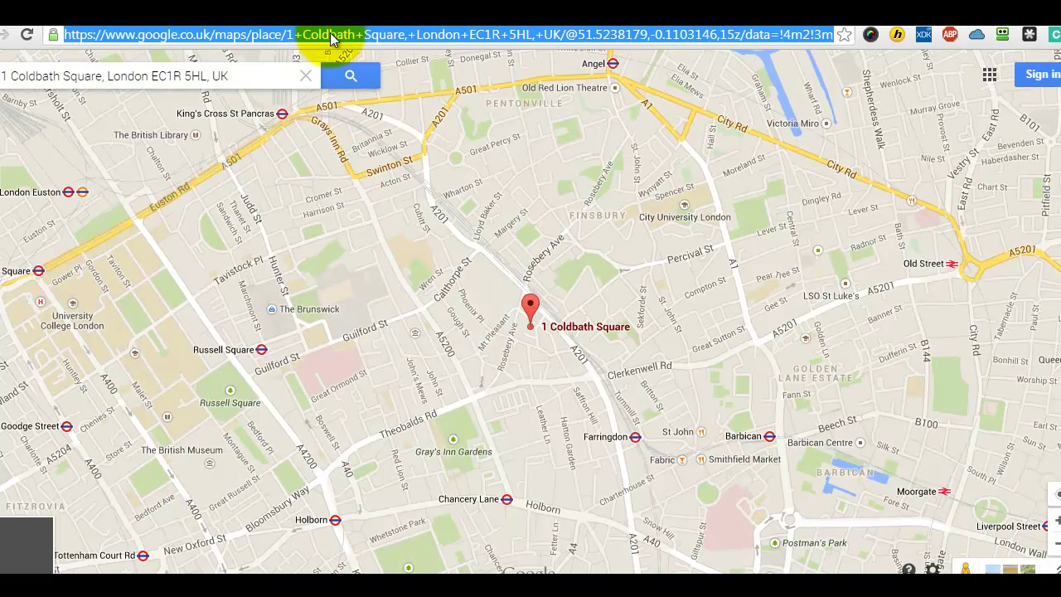
click(394, 188)
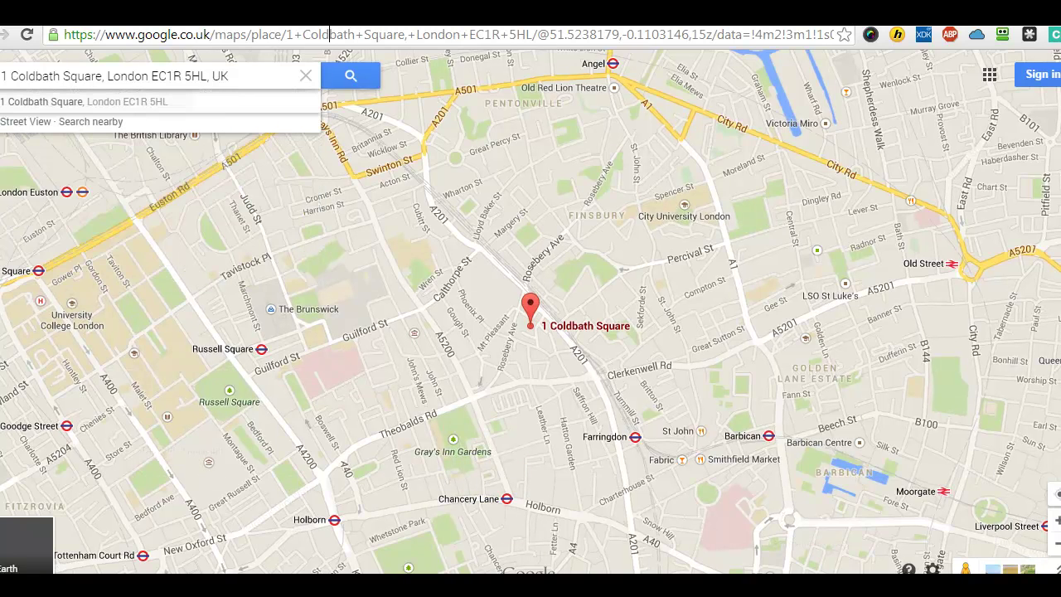
Step: Paste the copied Google Maps link, then enable the email link and save the business email
key(alt+Tab)
text(https://www.google.co.uk/maps/place/1+Coldbath+Square,+London+EC1R+5HL/@51.5238179,-0.1103146,15z/data=!4m2!3m1!1s0x48761b4f3c2ad389:0xa61467267e18ec86)
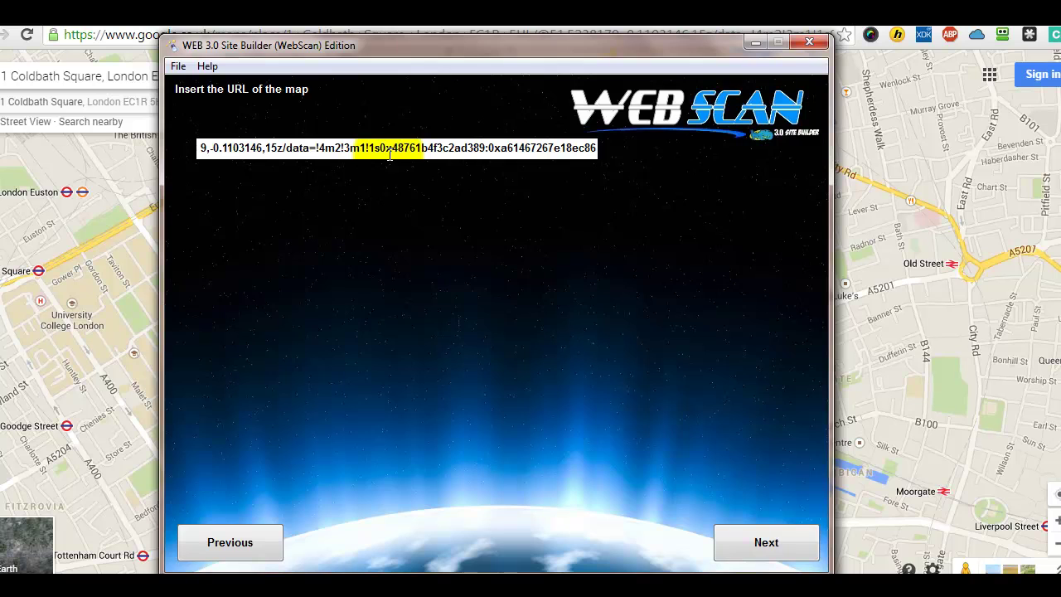
key(ctrl+a)
key(End)
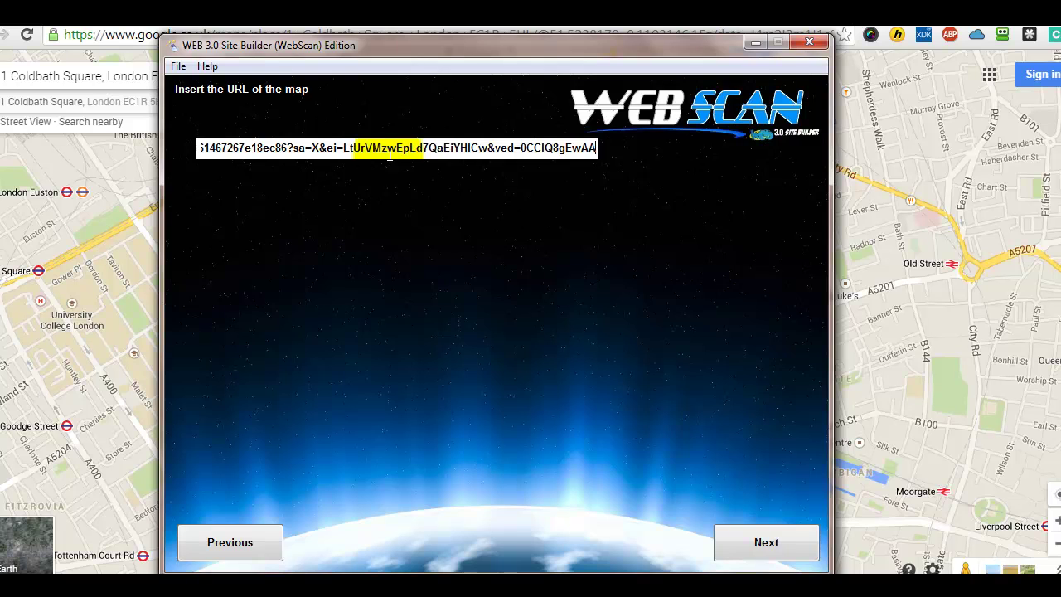
click(754, 548)
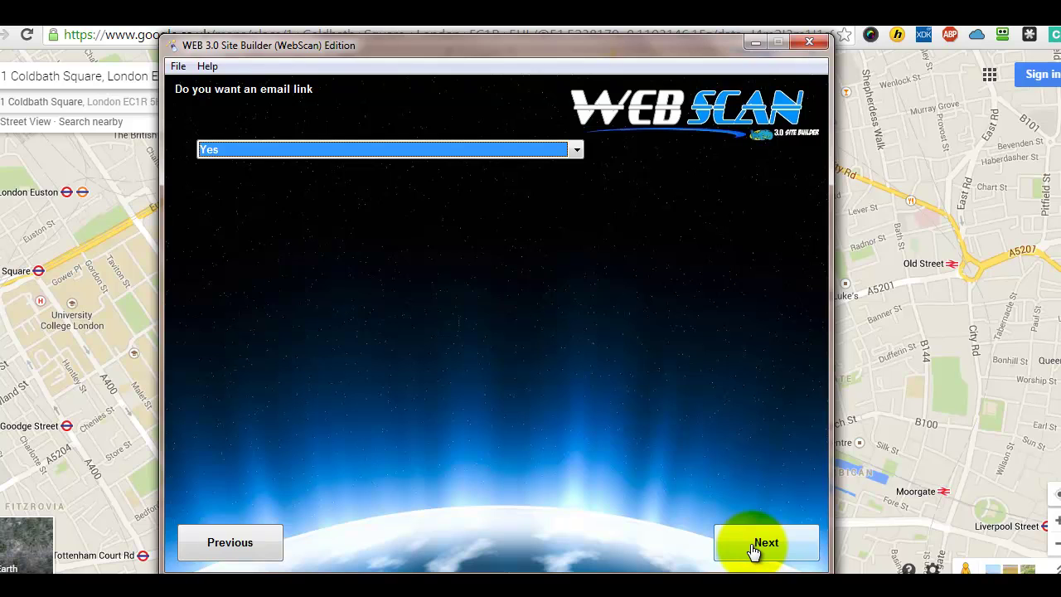
click(752, 547)
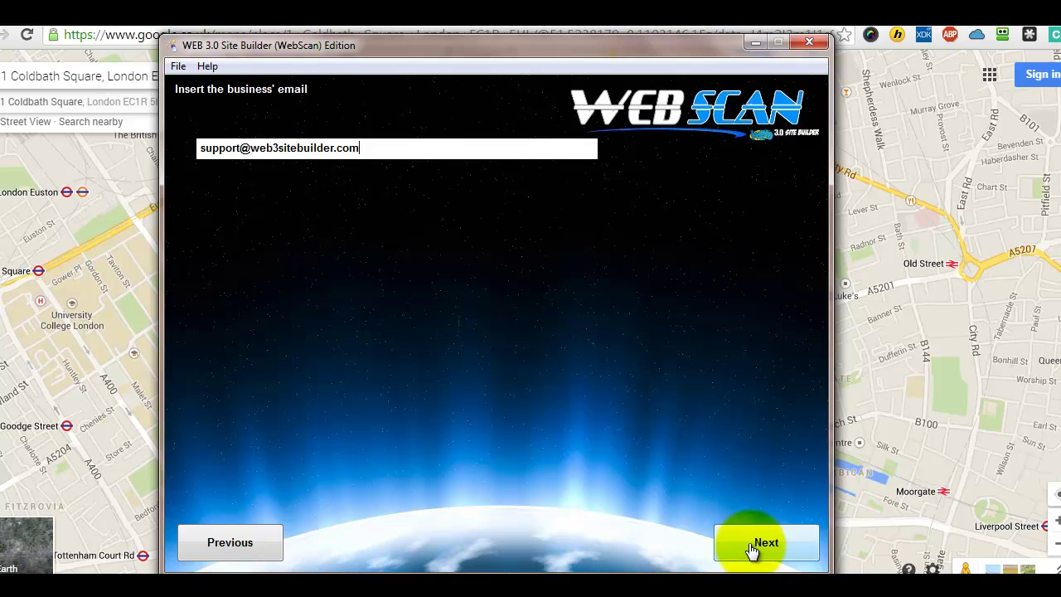
click(750, 549)
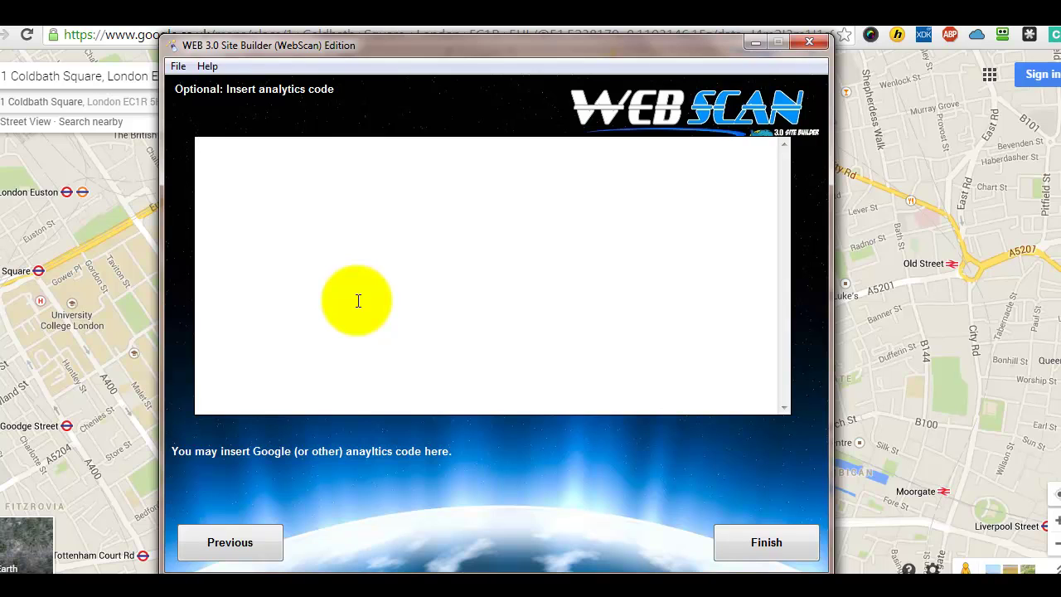
Step: Build the site into a new webscan-site3 folder created under the user's home folder
click(755, 551)
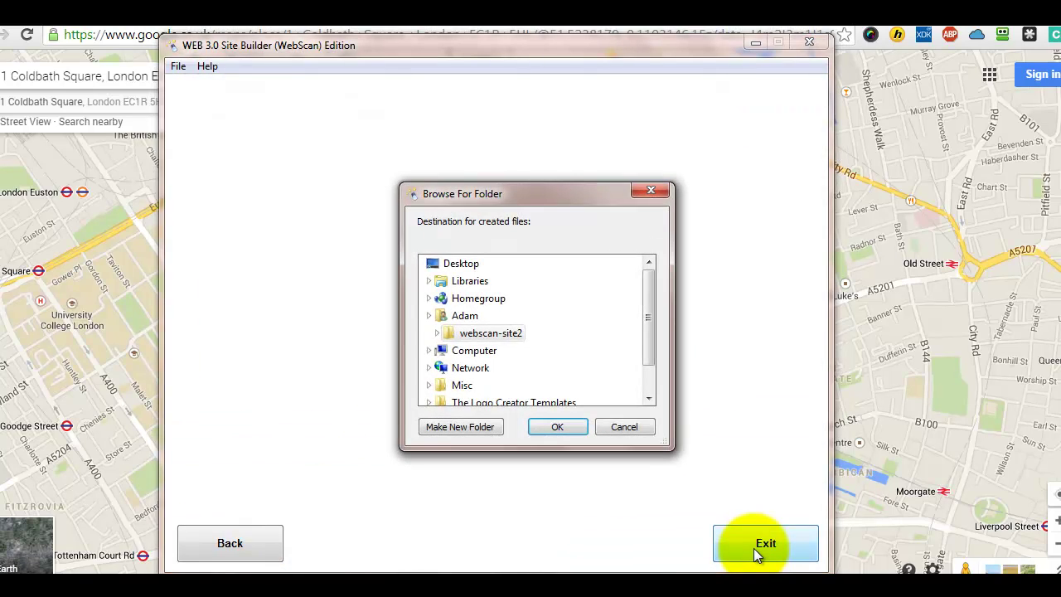
click(467, 316)
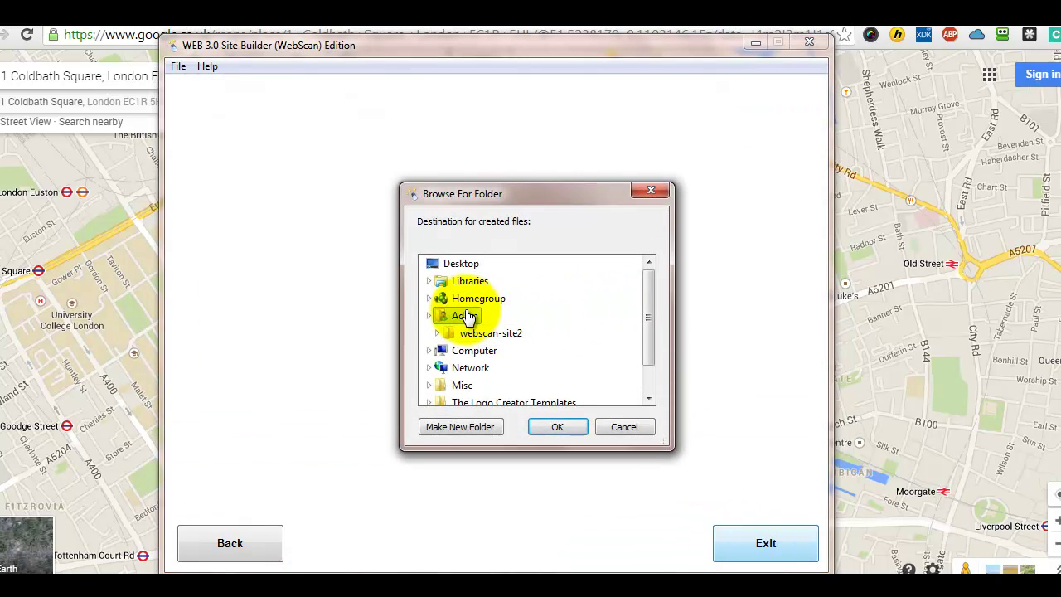
click(461, 427)
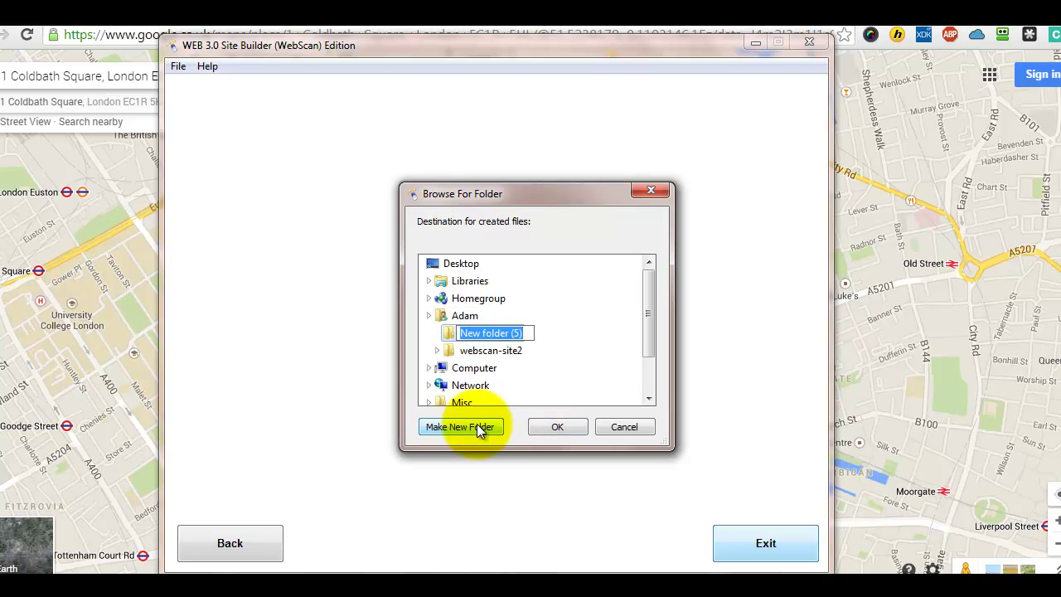
text(webscaan)
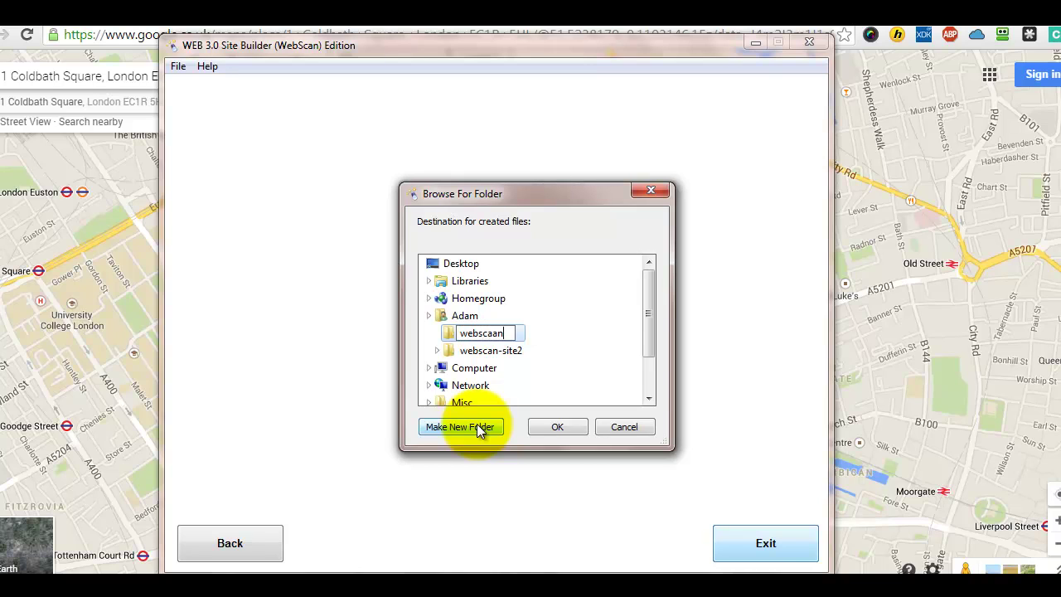
key(BackSpace)
key(BackSpace)
text(n-site3)
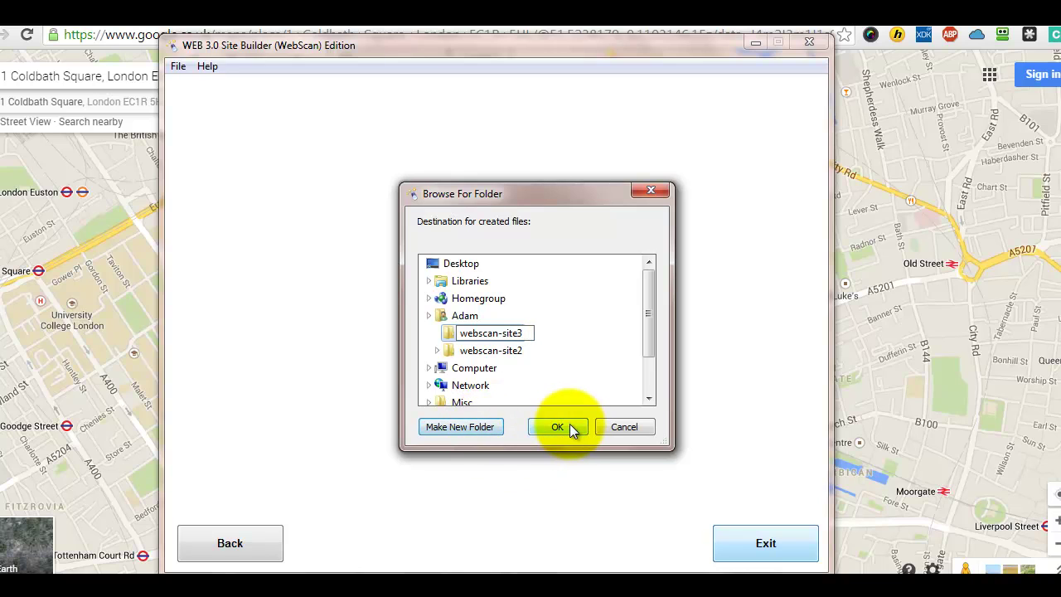
key(Return)
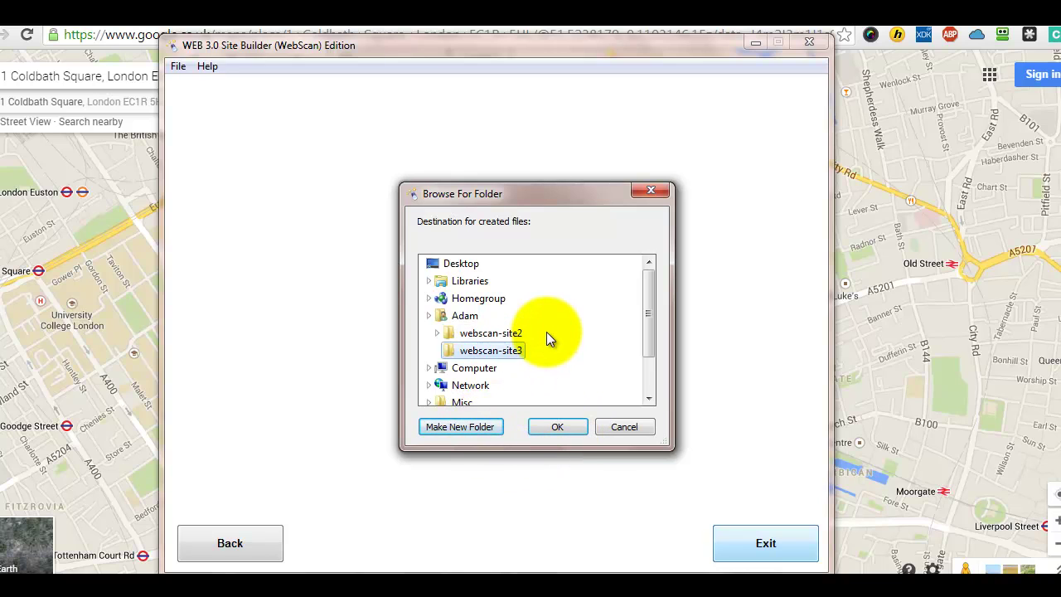
click(548, 425)
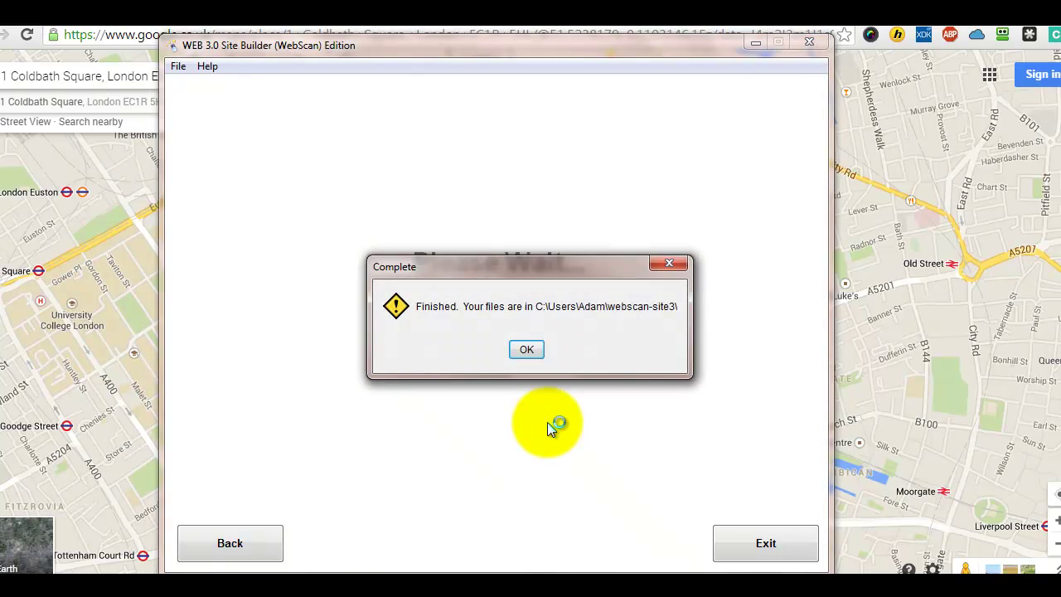
Step: Dismiss the Complete notice and preview webscan-site3's index page showing "Stunning Sites In Minutes!"
click(536, 352)
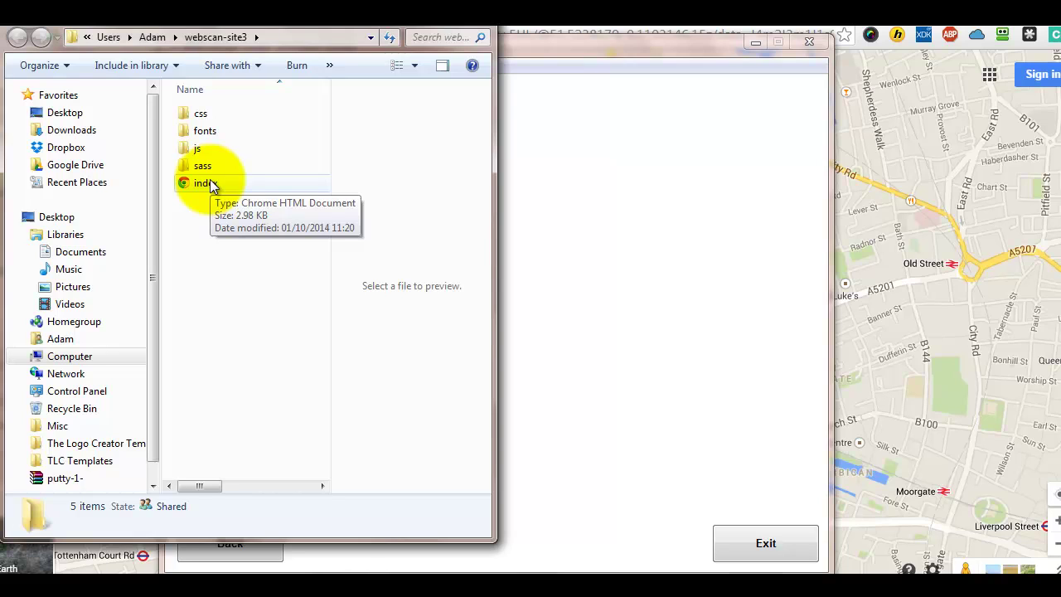
click(207, 183)
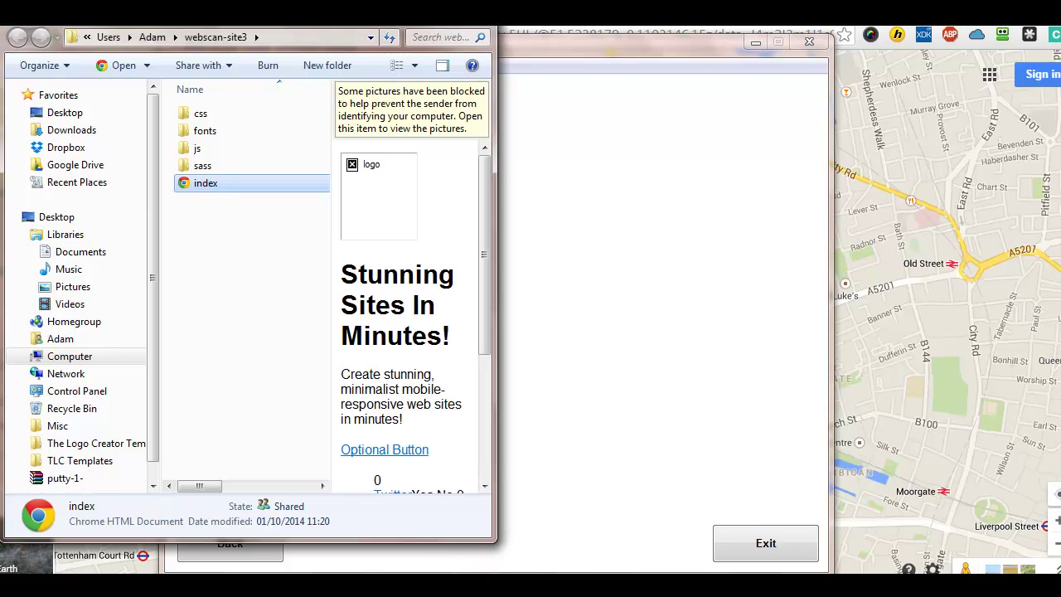